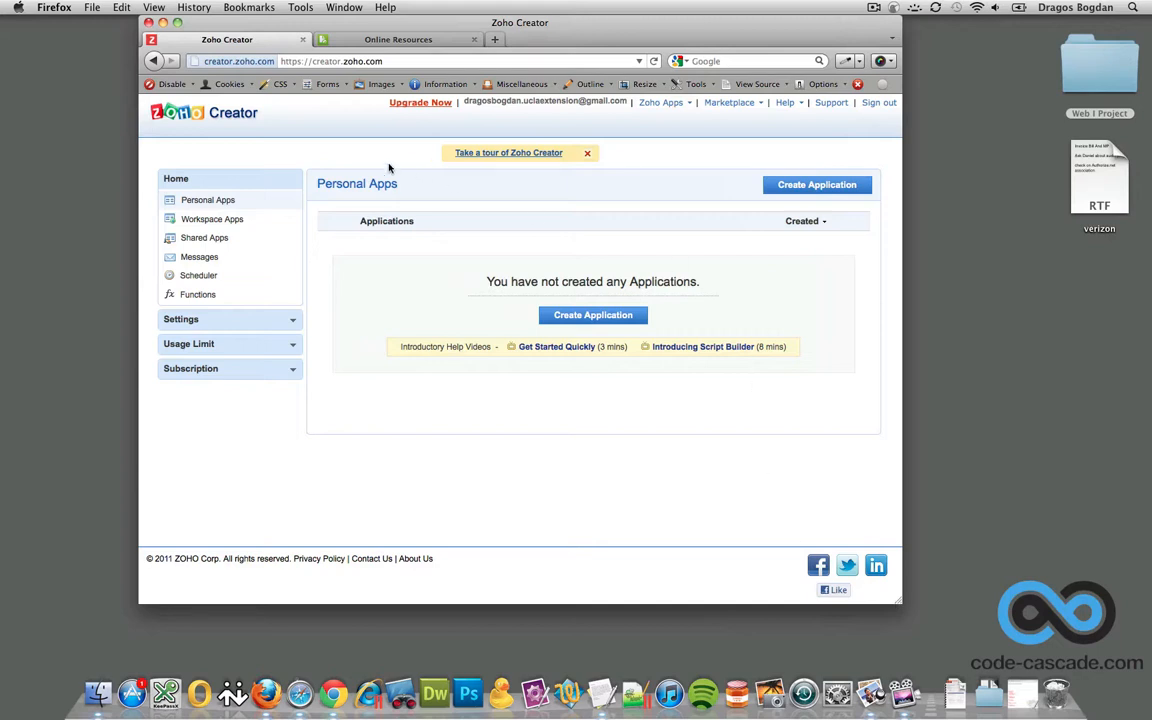
Look through the Online Resources wiki page and close it to return to Zoho Creator
{"action": "left_click", "coordinate": [350, 38]}
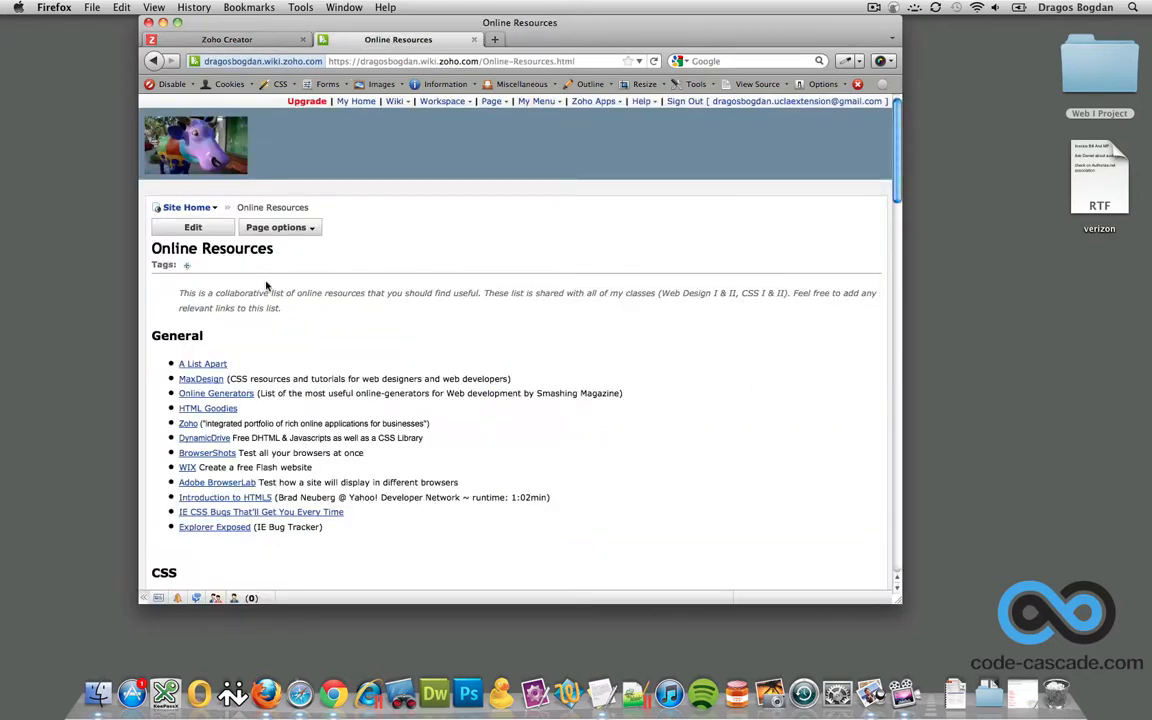
{"action": "scroll", "coordinate": [266, 287], "scroll_direction": "down", "scroll_amount": 15}
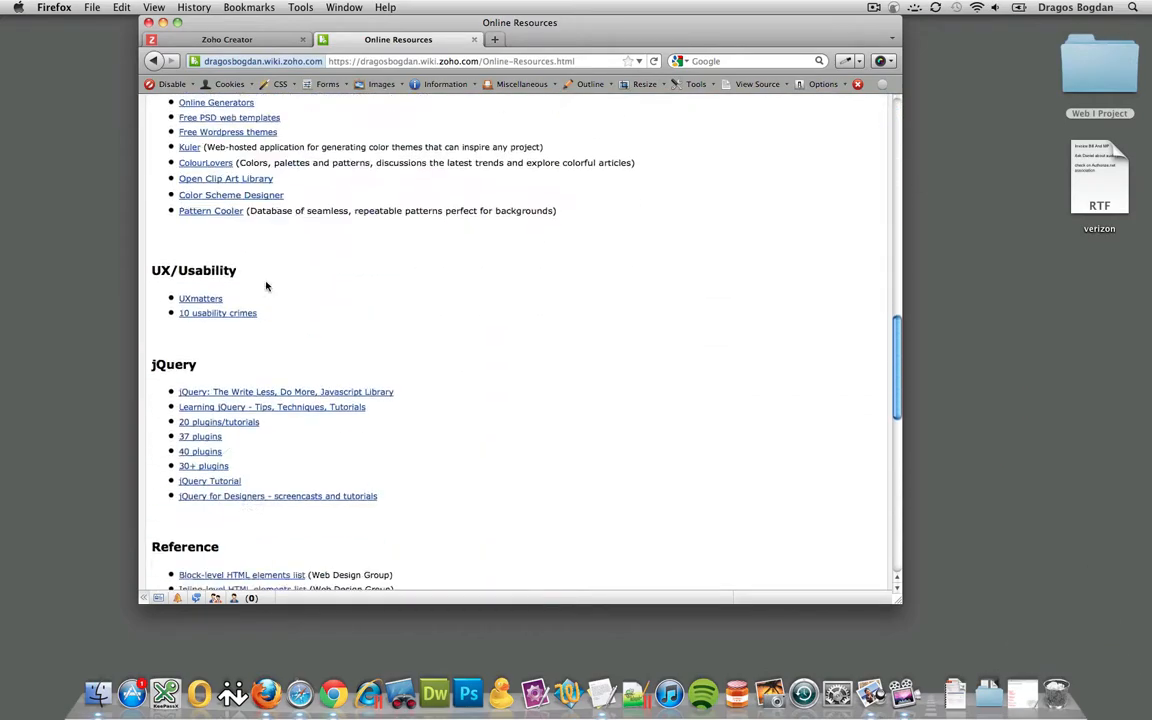
{"action": "scroll", "coordinate": [266, 287], "scroll_direction": "down", "scroll_amount": 10}
{"action": "scroll", "coordinate": [266, 287], "scroll_direction": "up", "scroll_amount": 20}
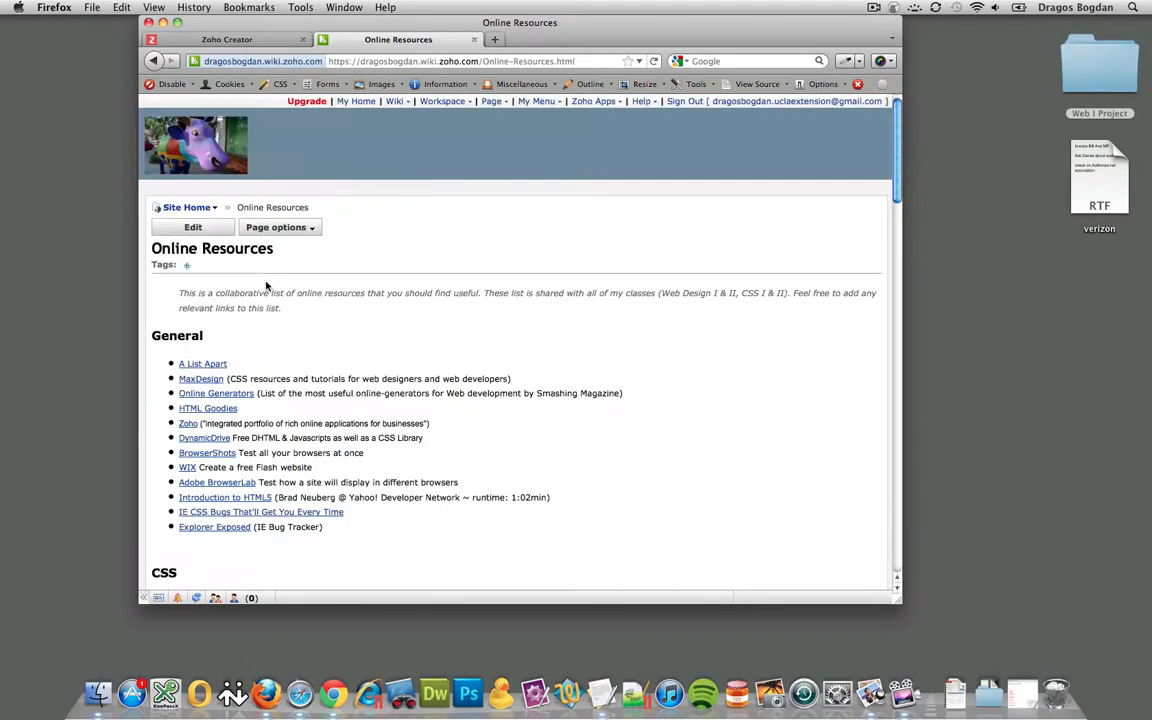
{"action": "left_click", "coordinate": [474, 39]}
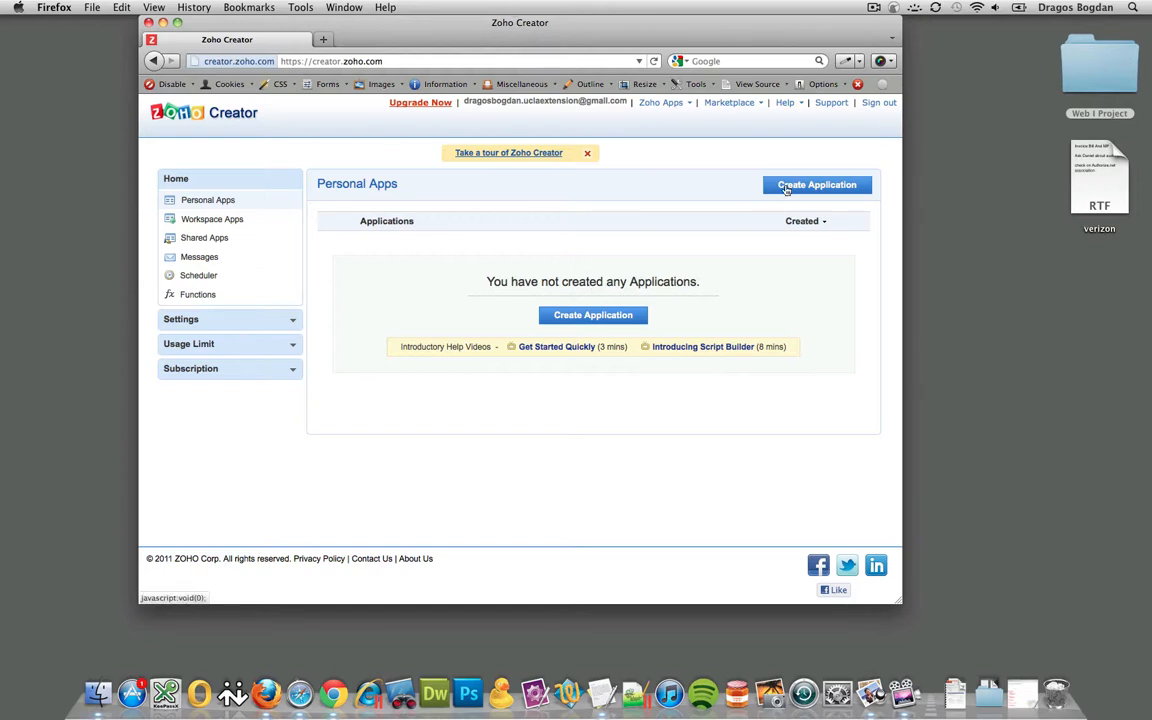
Start creating a new application from scratch and name it "Aquarium Contact"
{"action": "left_click", "coordinate": [787, 189]}
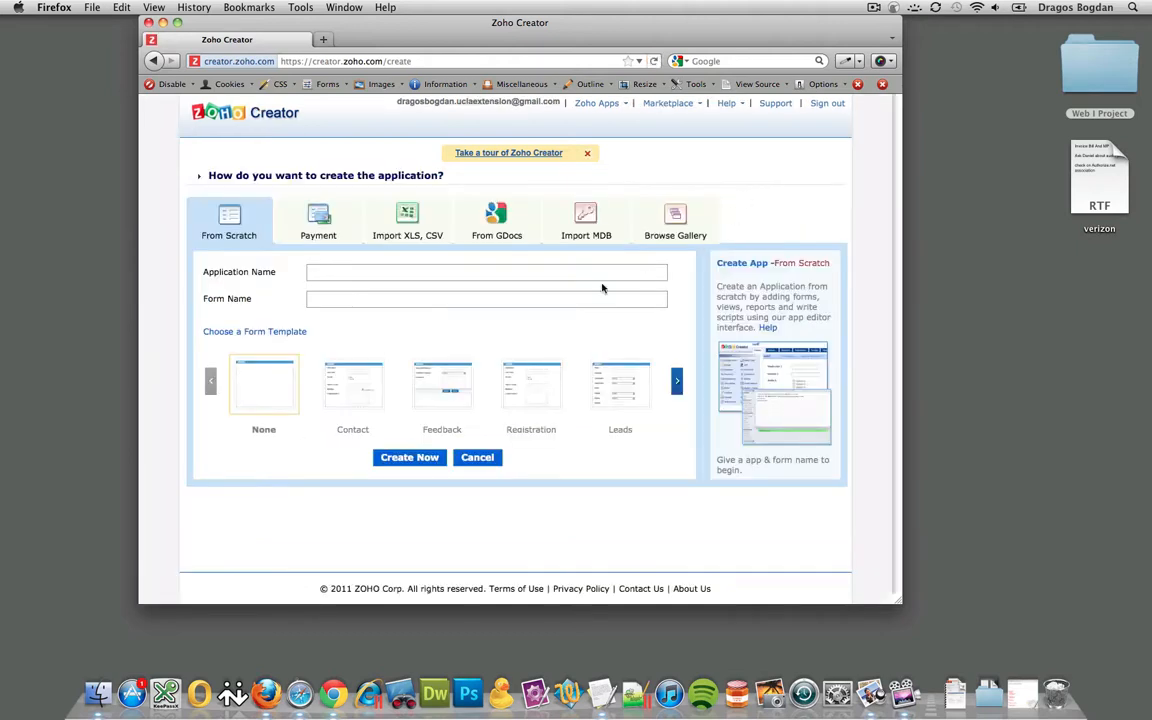
{"action": "left_click", "coordinate": [436, 268]}
{"action": "type", "text": "Aquarium Project"}
{"action": "key", "text": "super+a"}
{"action": "key", "text": "Tab"}
{"action": "double_click", "coordinate": [368, 271]}
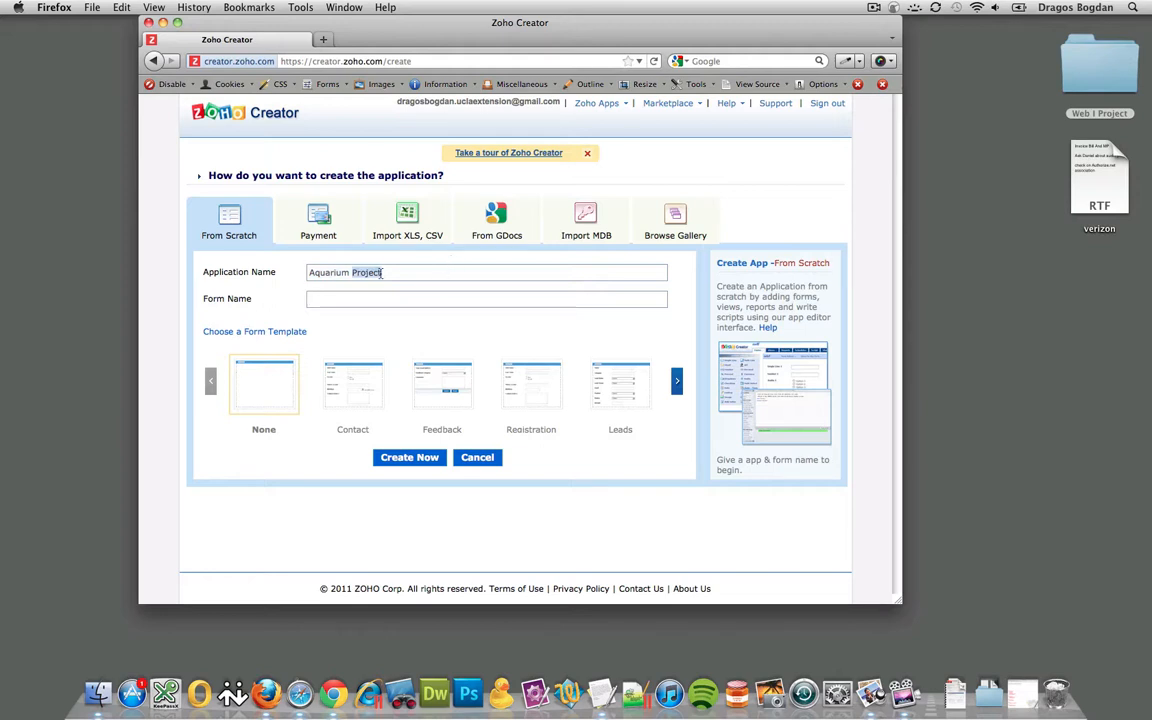
{"action": "type", "text": "Contact"}
Set the form name to "Aquarium Contact Us", reusing the application name
{"action": "type", "text": "Contact"}
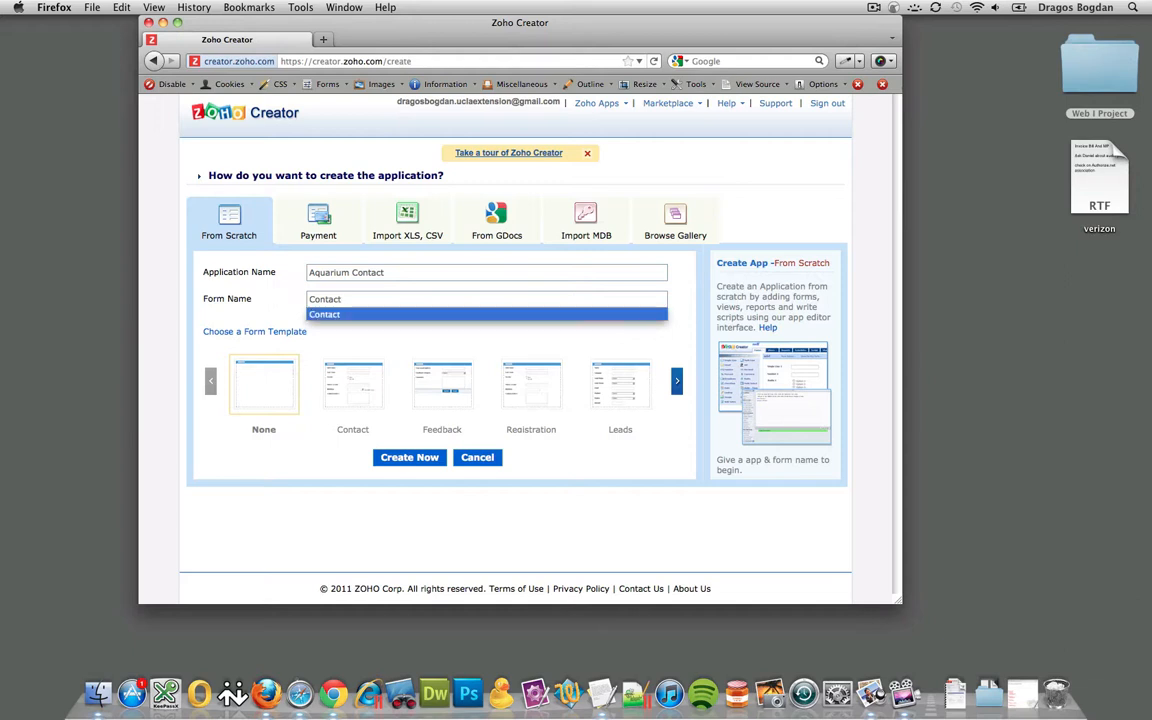
{"action": "triple_click", "coordinate": [369, 272]}
{"action": "key", "text": "super+c"}
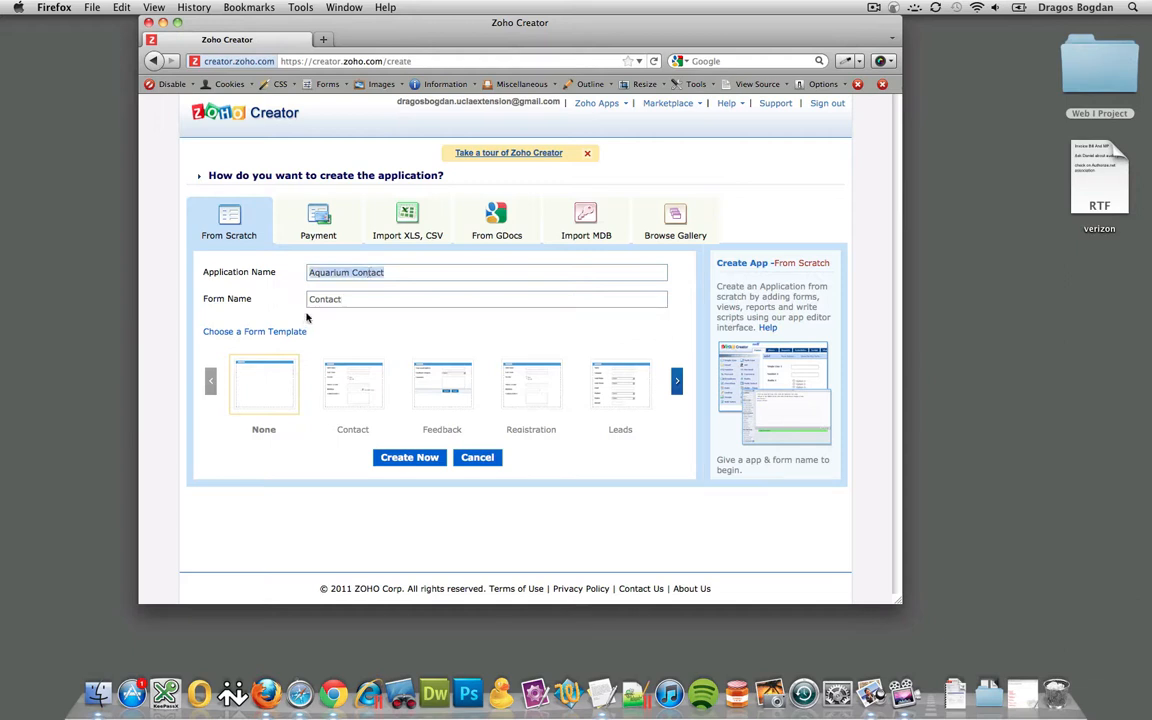
{"action": "triple_click", "coordinate": [330, 299]}
{"action": "key", "text": "super+v"}
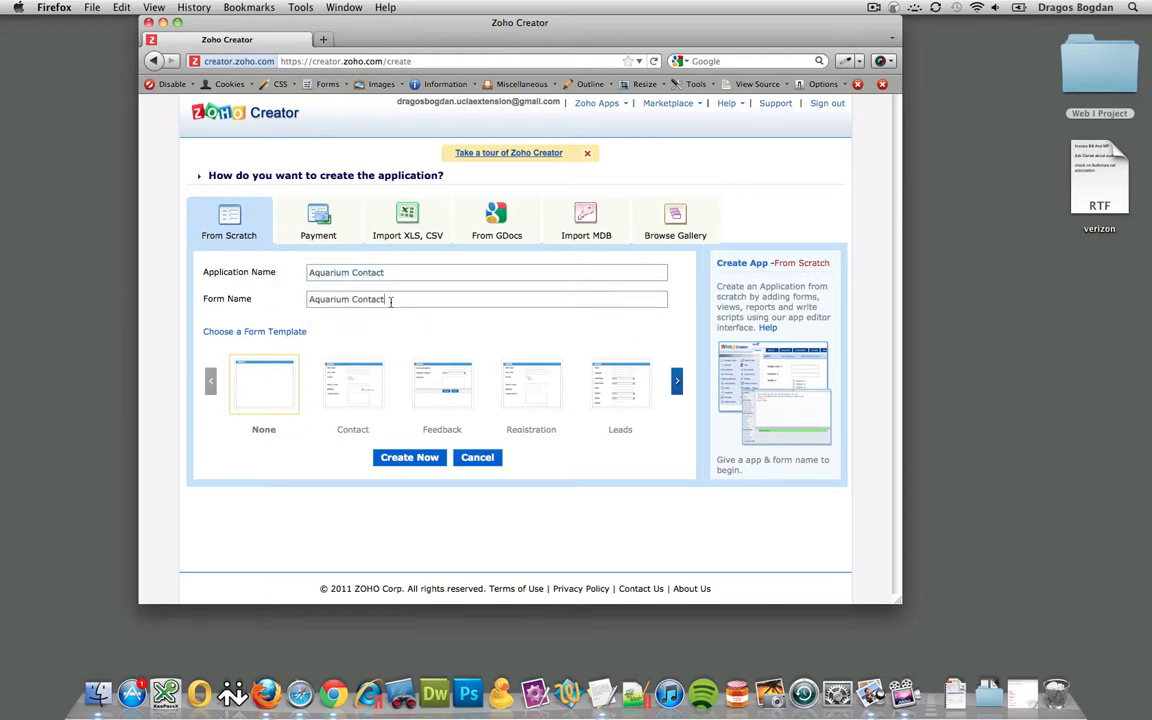
{"action": "type", "text": "Use"}
{"action": "key", "text": "BackSpace"}
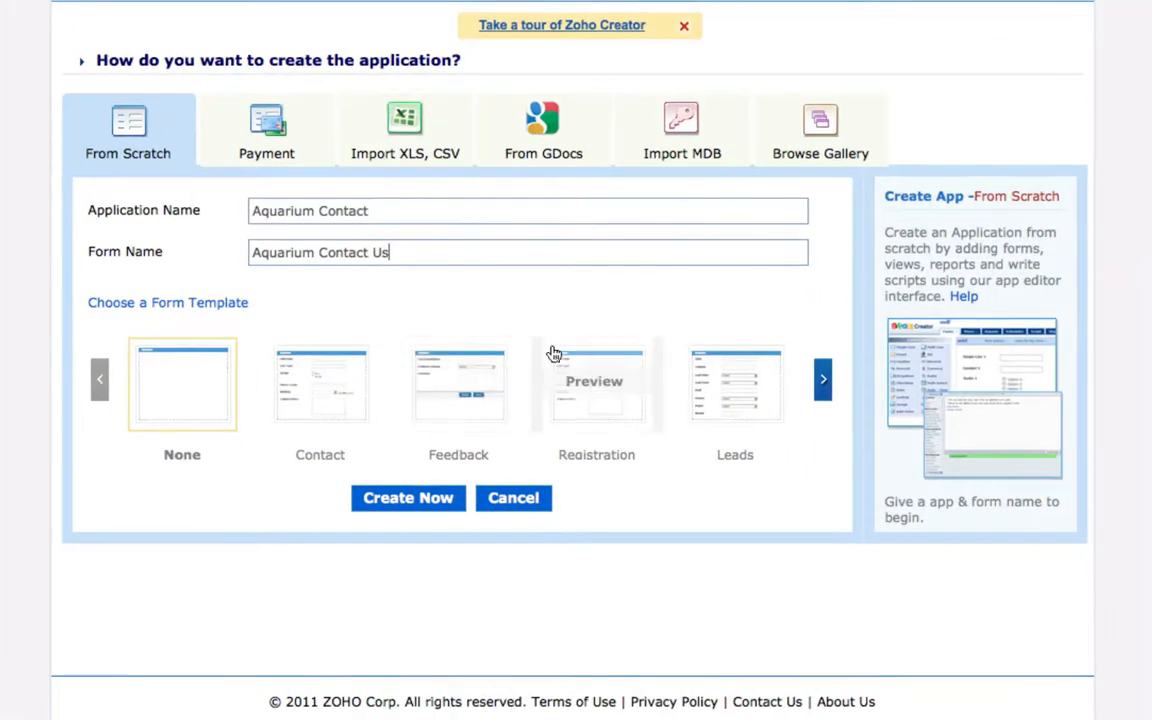
Browse through the available form templates, from Contact to To Do, and return to the blank option
{"action": "left_click", "coordinate": [821, 390]}
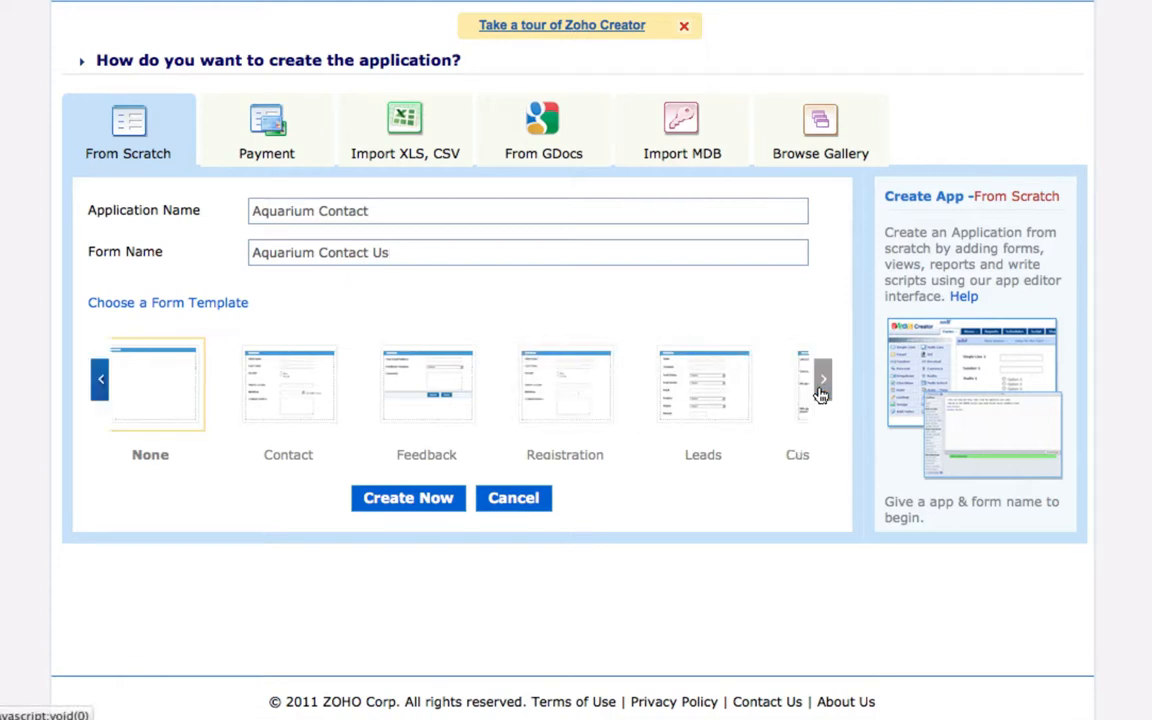
{"action": "left_click", "coordinate": [821, 385]}
{"action": "left_click", "coordinate": [821, 385]}
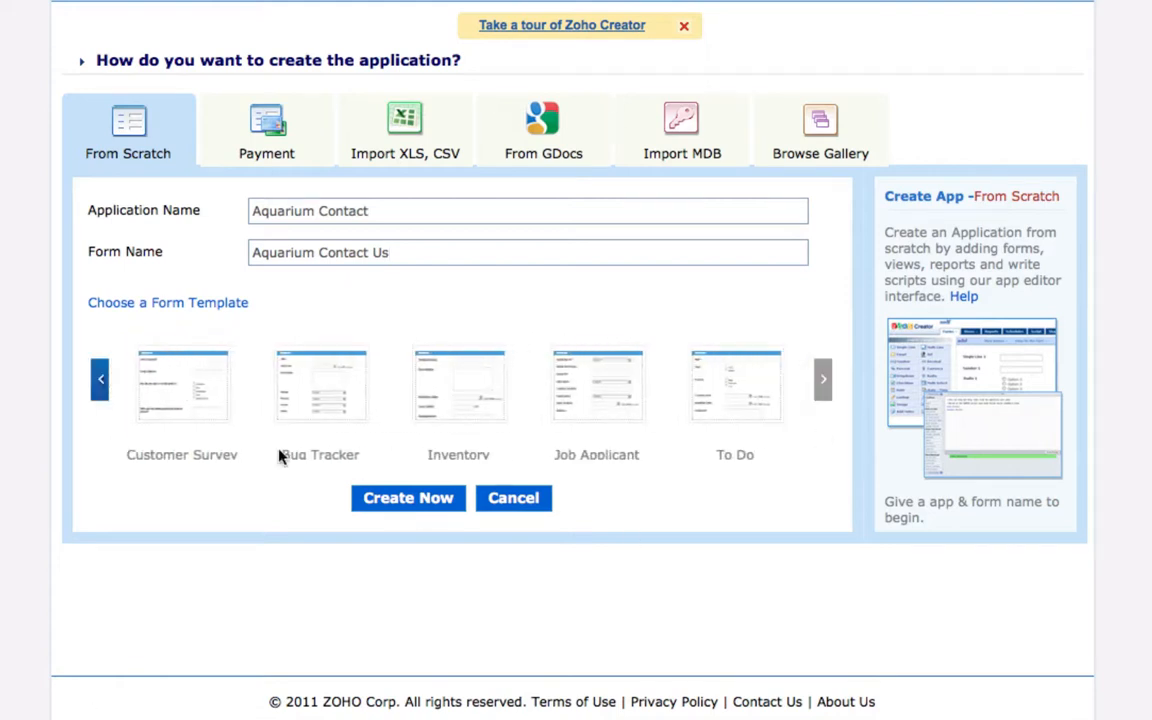
{"action": "left_click", "coordinate": [98, 390]}
{"action": "left_click", "coordinate": [98, 390]}
{"action": "left_click", "coordinate": [98, 390]}
{"action": "left_click", "coordinate": [98, 390]}
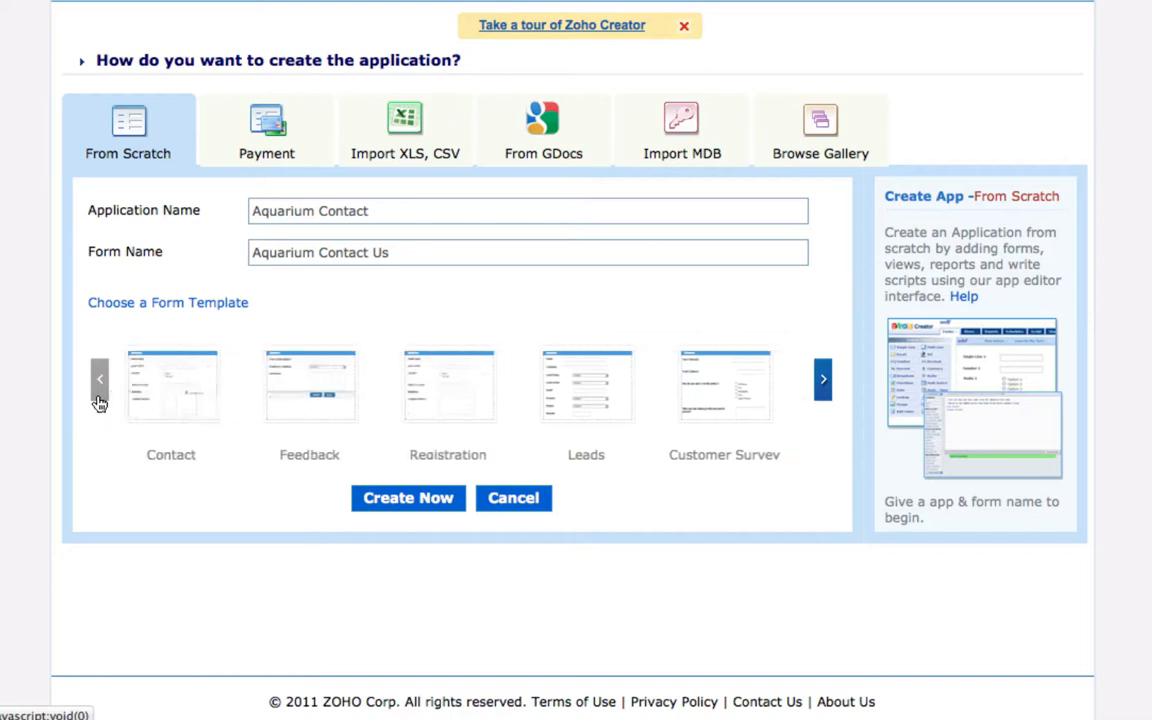
{"action": "left_click", "coordinate": [98, 390]}
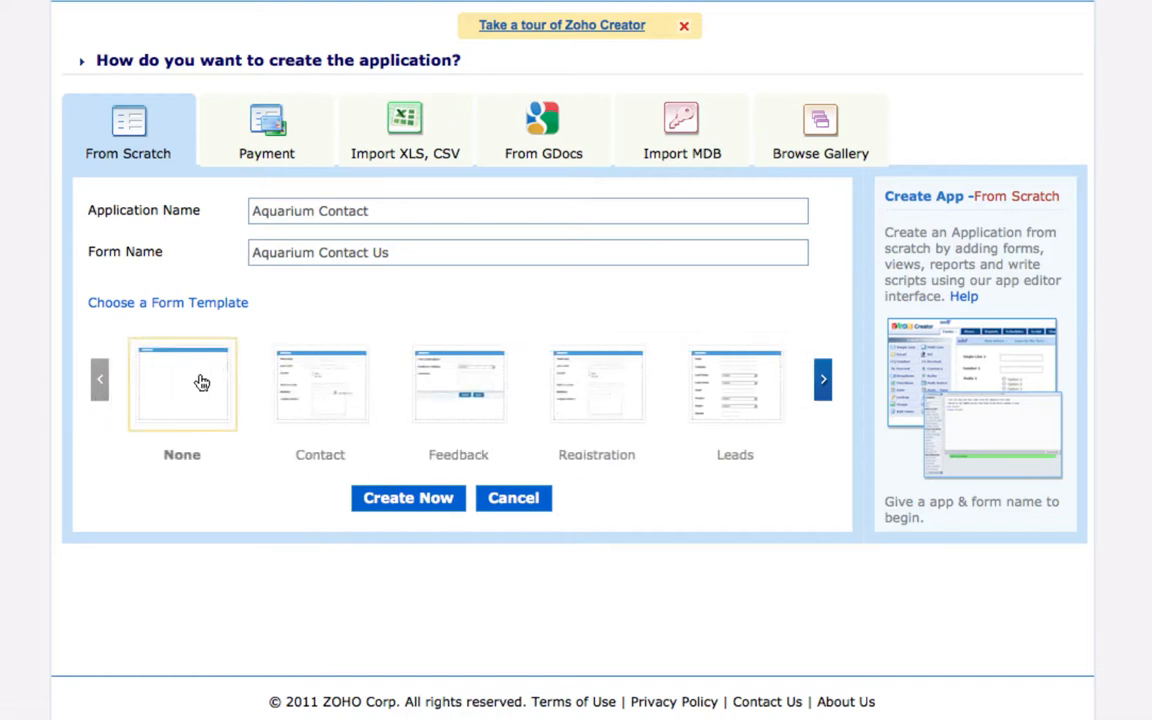
Create the application with no form template and shift the browser window slightly sideways
{"action": "left_click", "coordinate": [389, 507]}
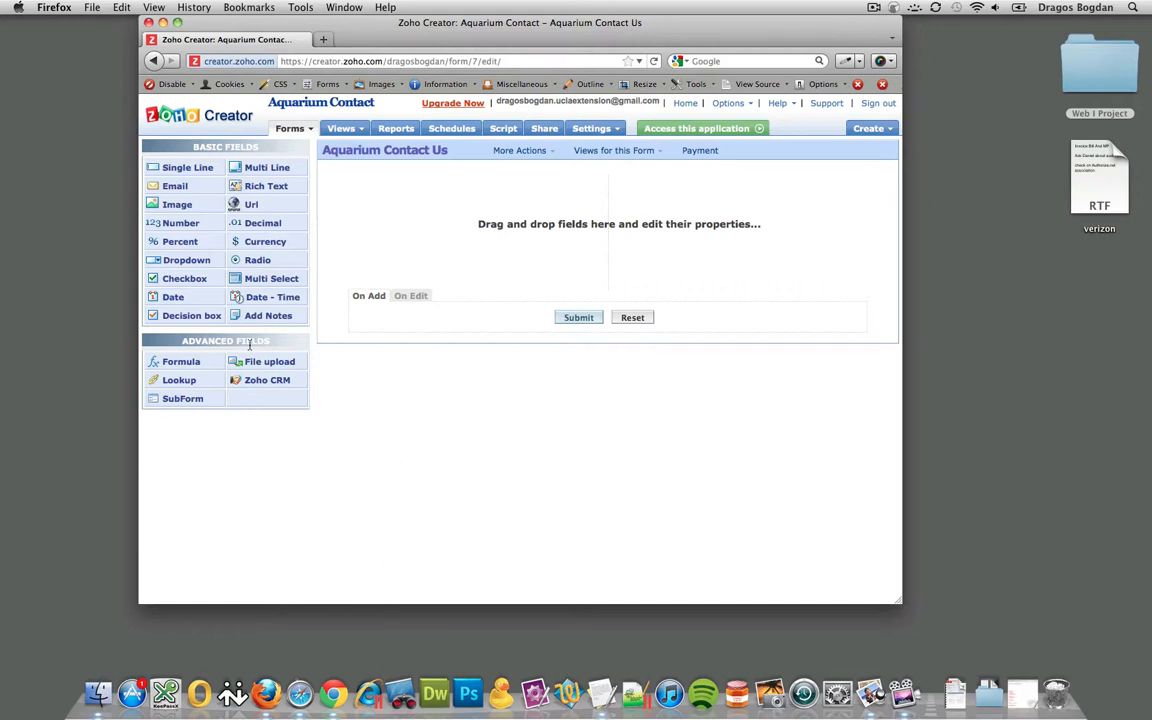
{"action": "left_click_drag", "start_coordinate": [393, 21], "coordinate": [436, 22]}
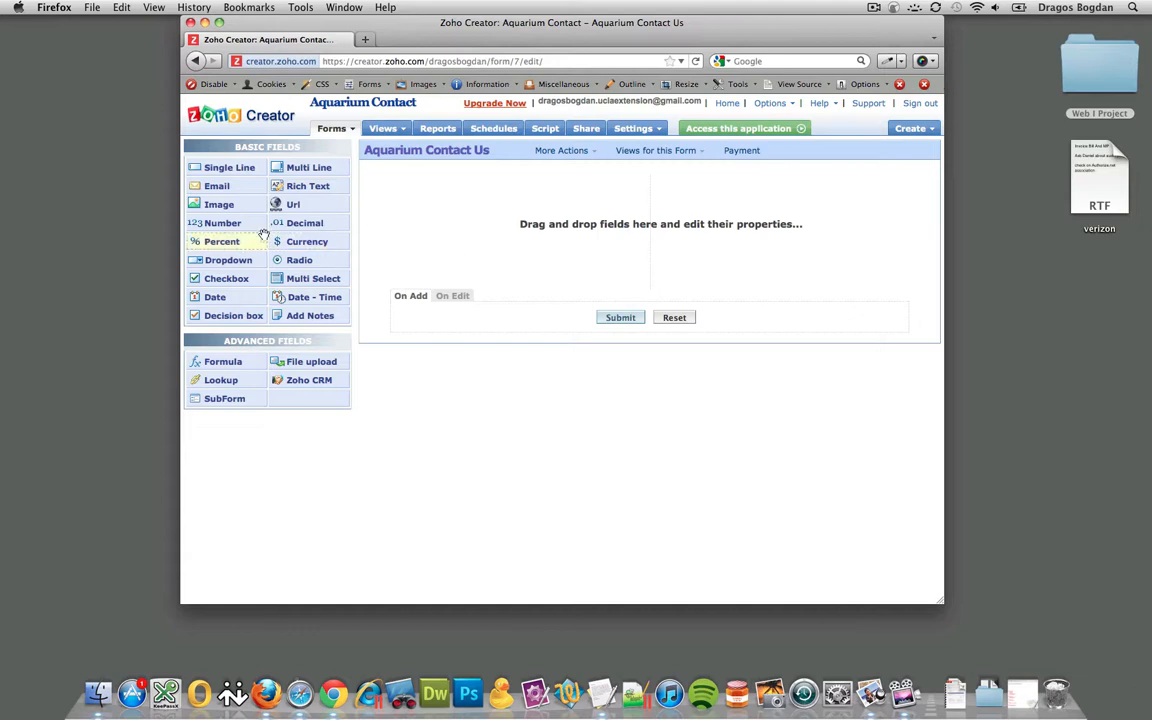
Add a single-line field labelled "Name" to the form and make it a required field
{"action": "left_click_drag", "start_coordinate": [220, 166], "coordinate": [442, 184]}
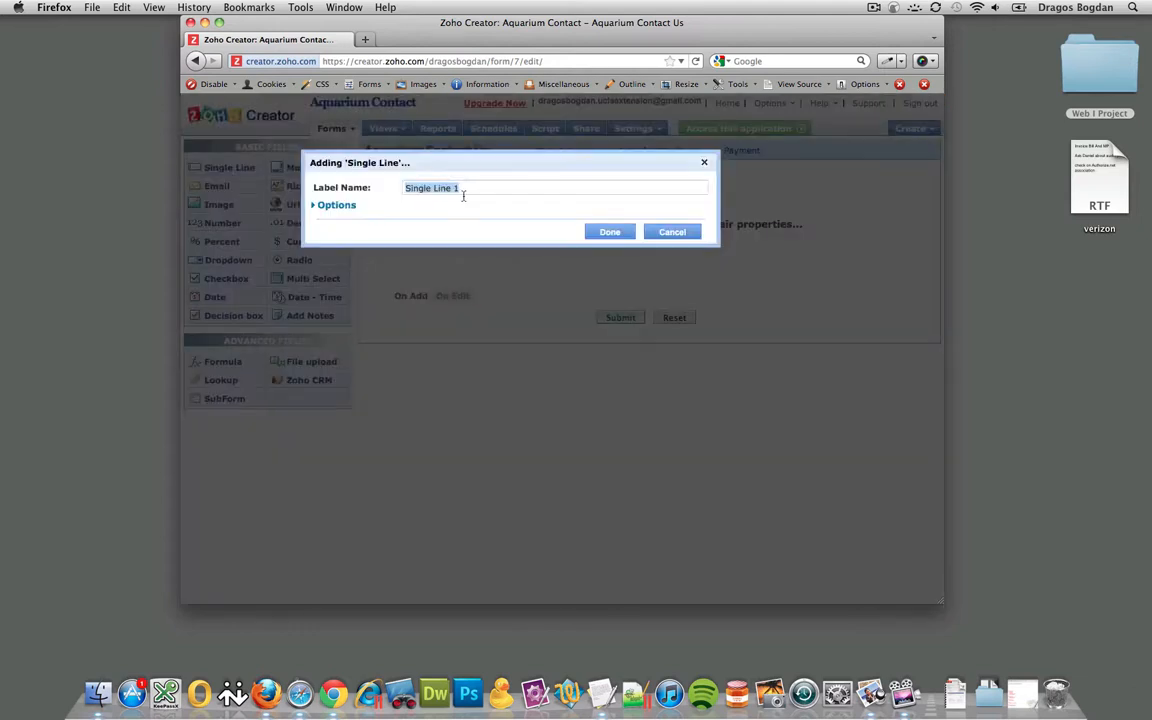
{"action": "type", "text": "Name"}
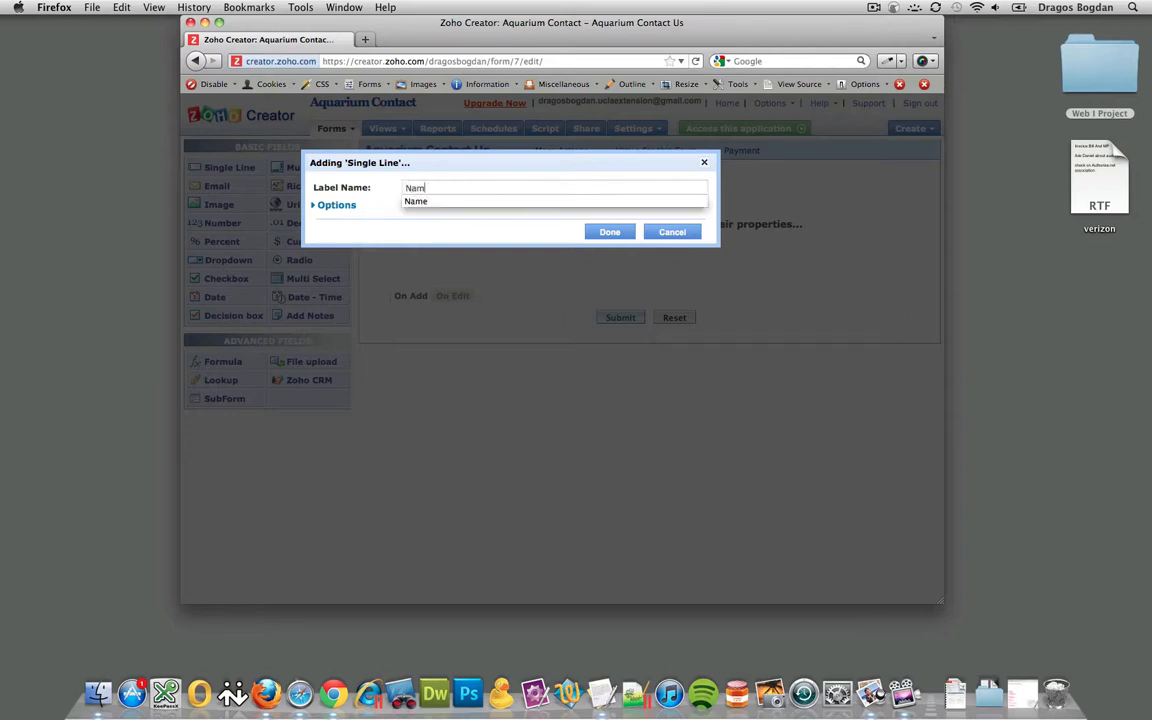
{"action": "left_click", "coordinate": [314, 205]}
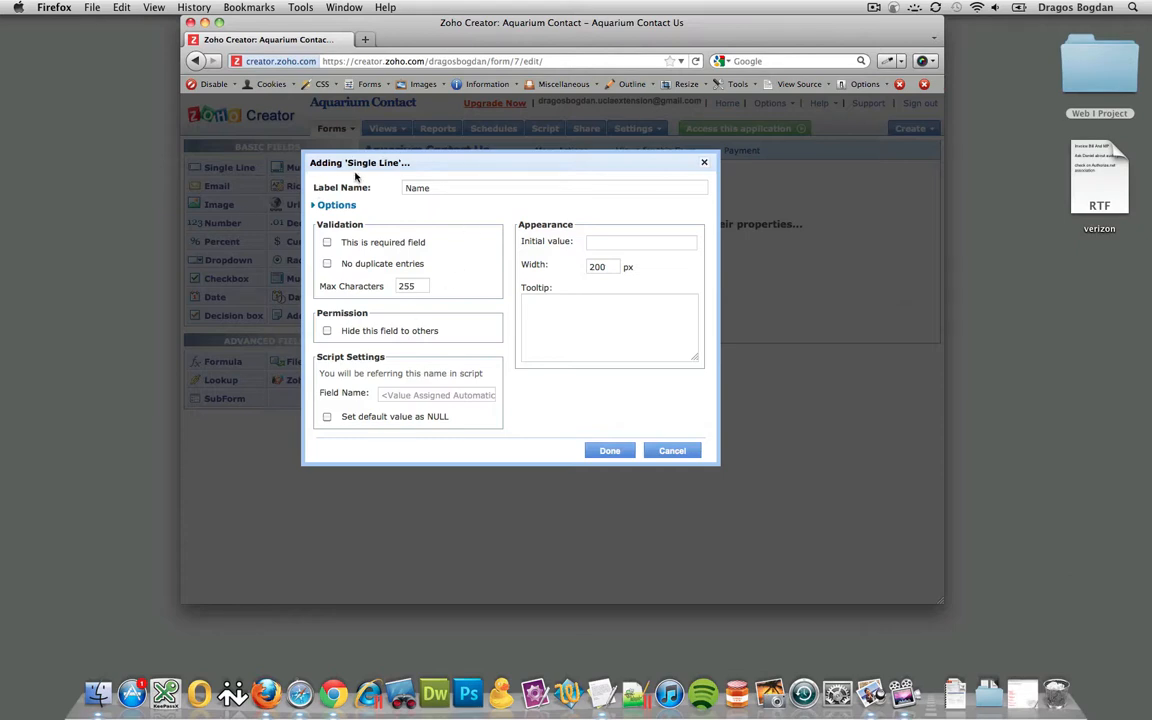
{"action": "left_click", "coordinate": [327, 243]}
Try "first name last name" as the Name field's initial value and clear it again
{"action": "left_click", "coordinate": [604, 245]}
{"action": "type", "text": "first an"}
{"action": "key", "text": "BackSpace"}
{"action": "key", "text": "BackSpace"}
{"action": "type", "text": "name last name"}
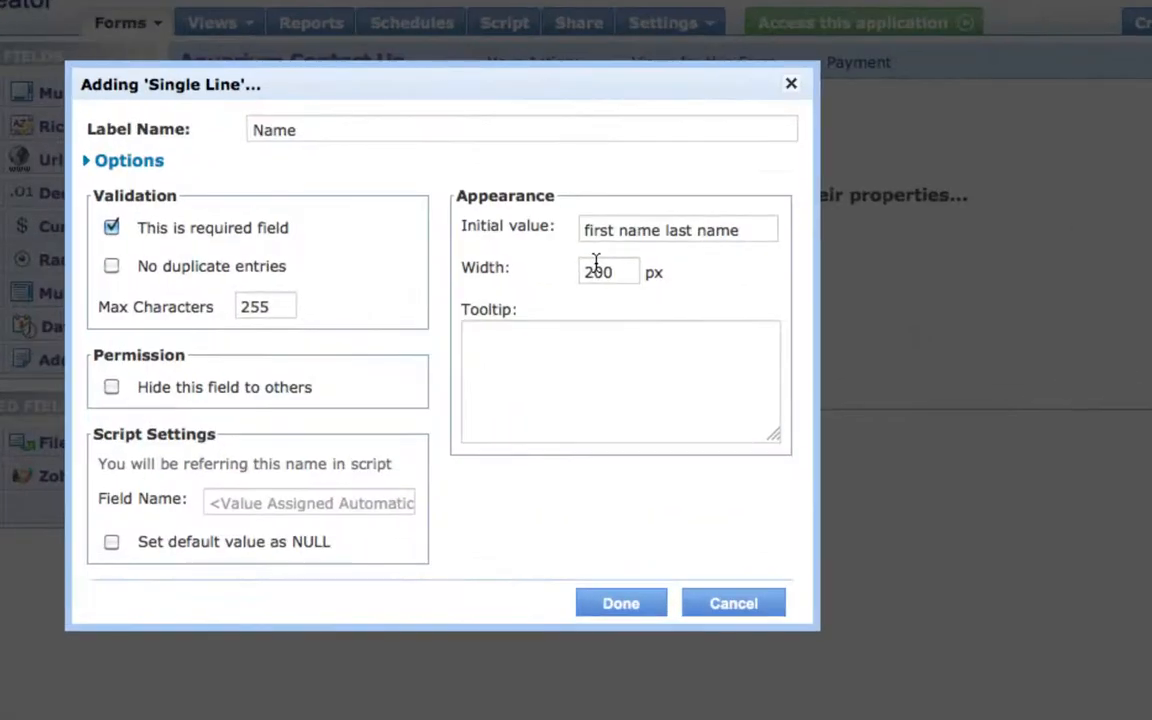
{"action": "left_click_drag", "start_coordinate": [683, 240], "coordinate": [540, 228]}
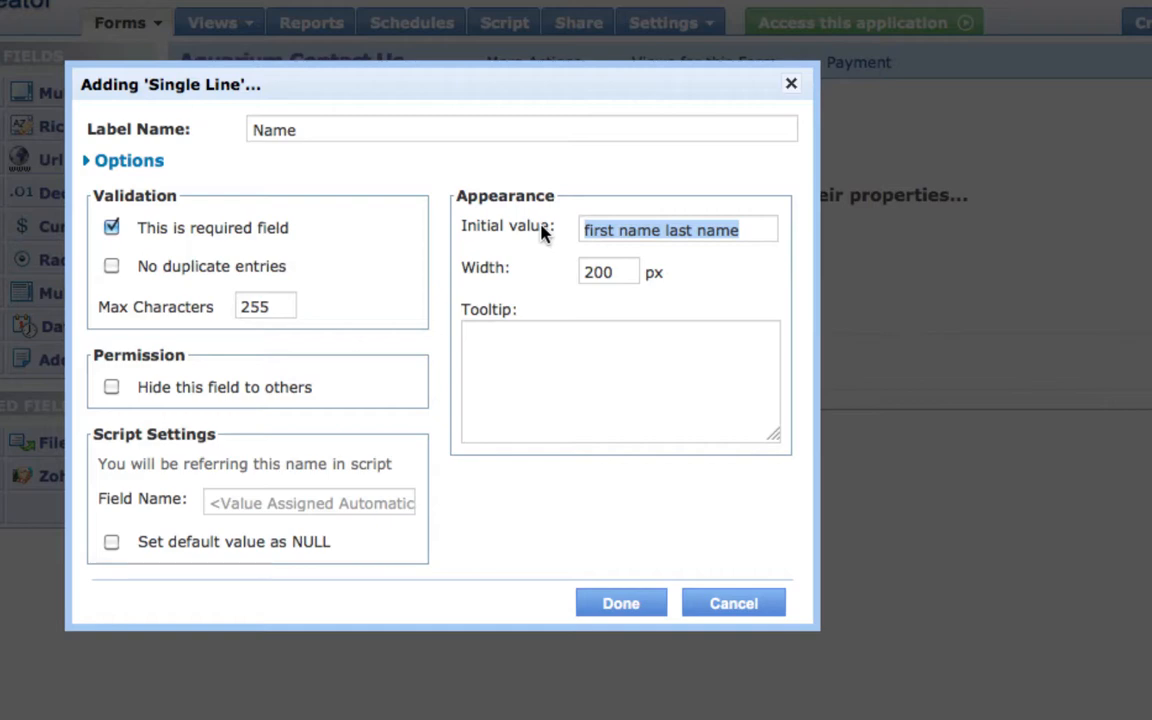
{"action": "key", "text": "BackSpace"}
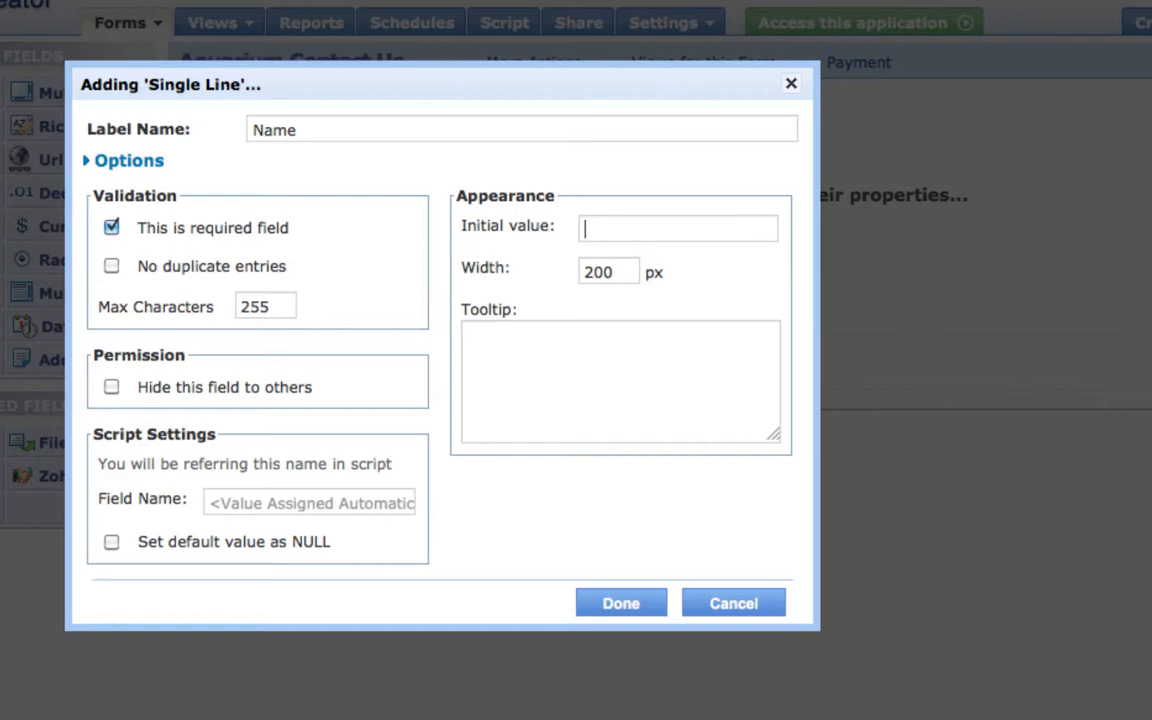
Give the Name field the tooltip "Please provide us with your name" and finish adding it to the form
{"action": "left_click", "coordinate": [577, 440]}
{"action": "type", "text": "Please provid"}
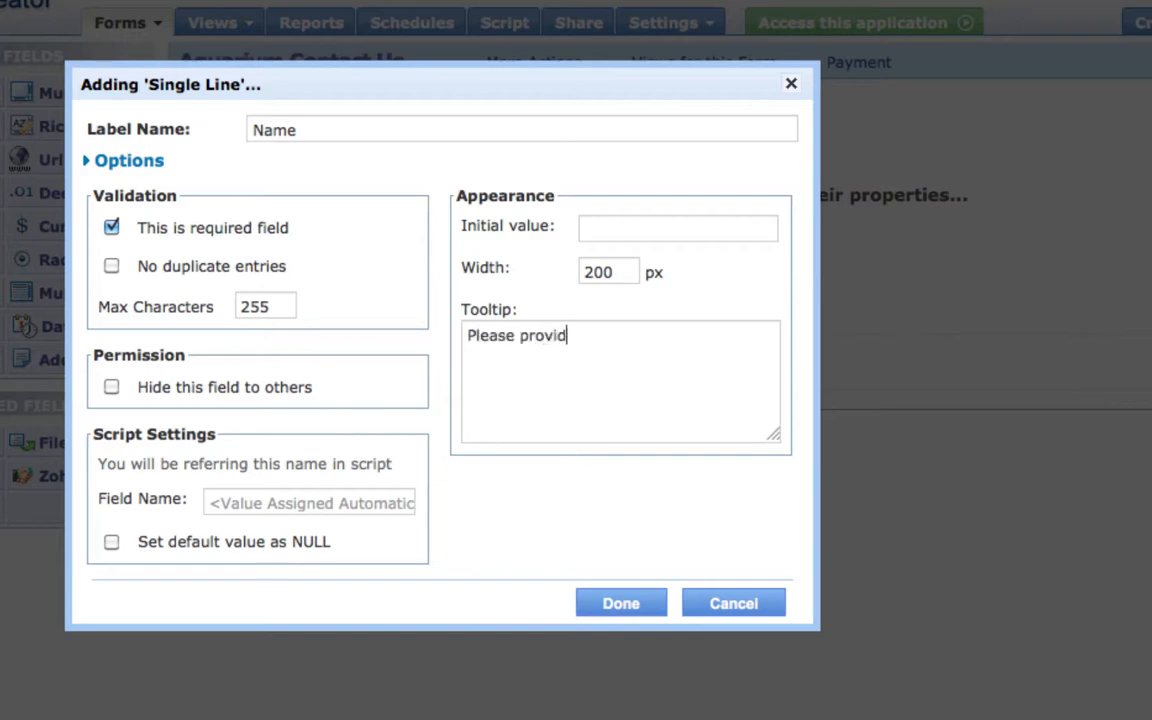
{"action": "type", "text": "e us with yo"}
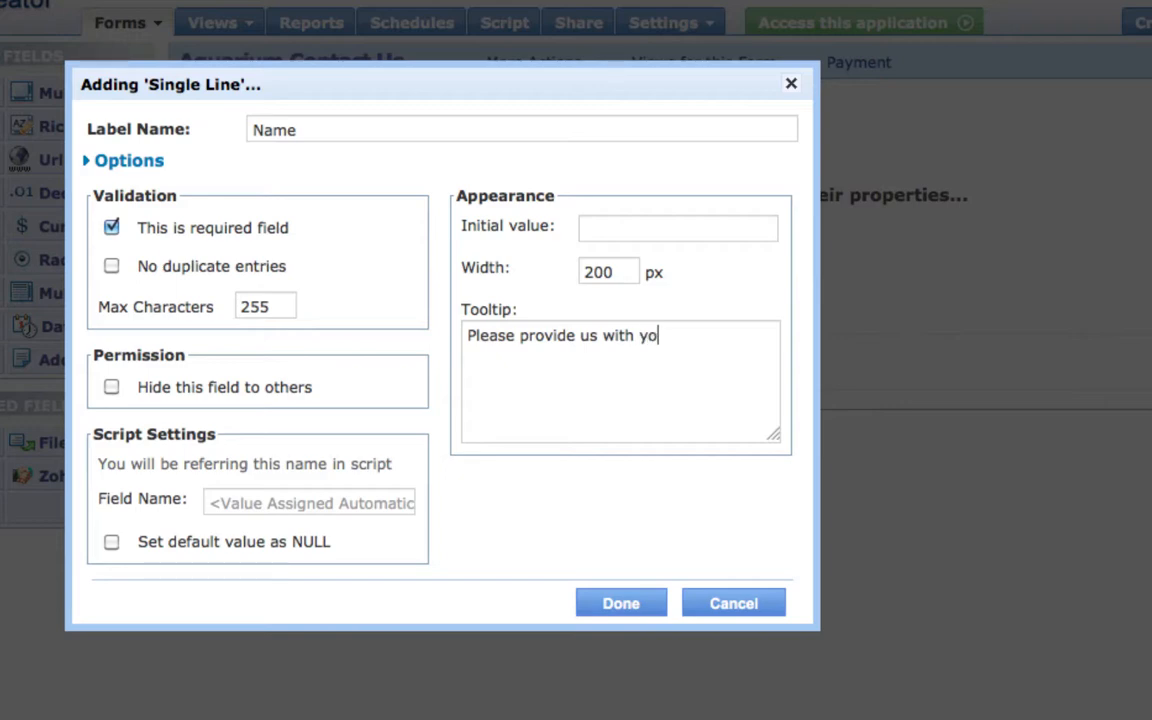
{"action": "type", "text": "ur name"}
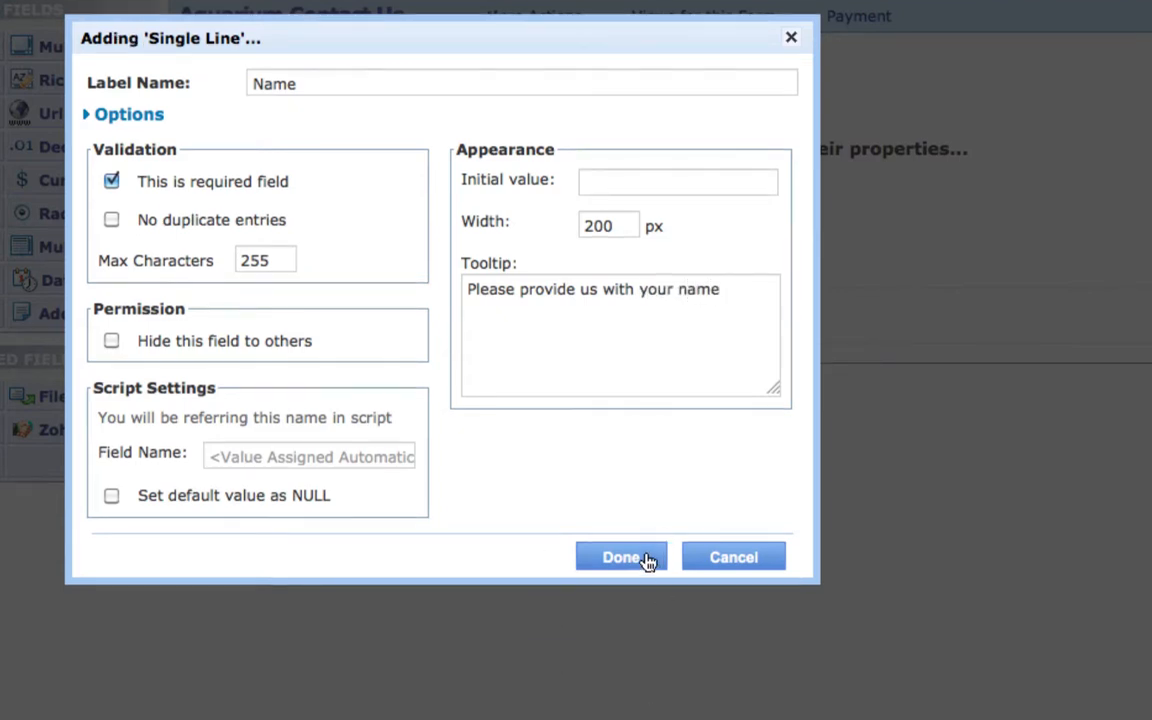
{"action": "left_click", "coordinate": [648, 603]}
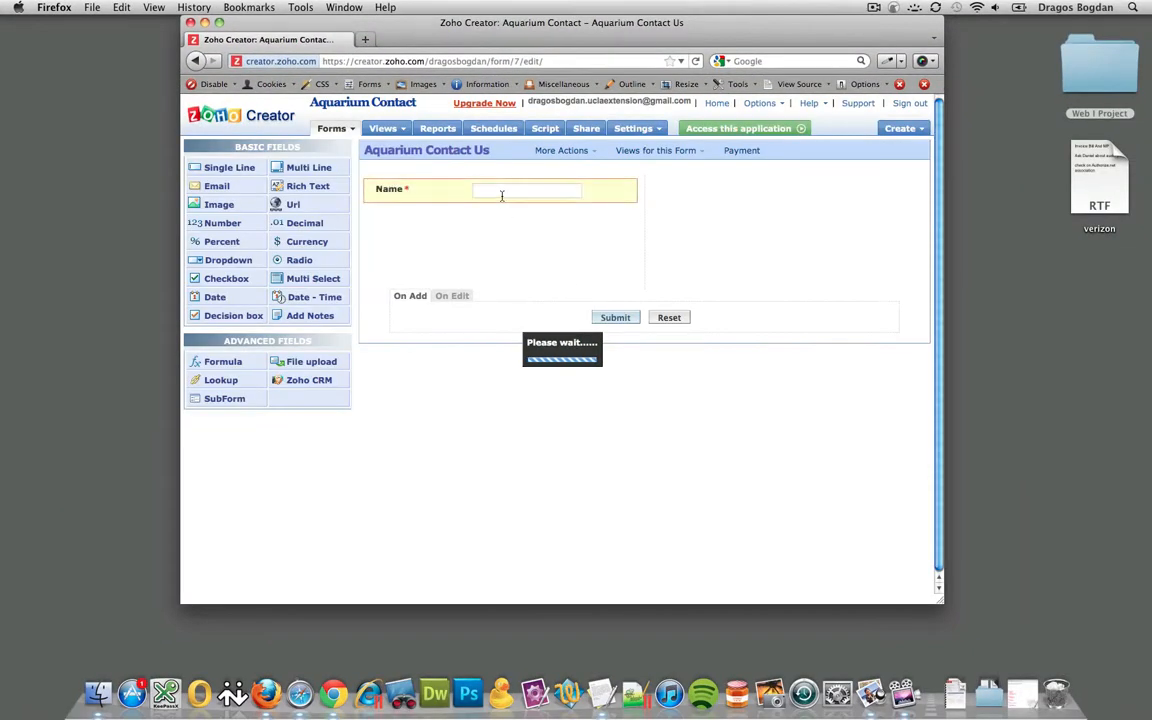
{"action": "mouse_move", "coordinate": [492, 194]}
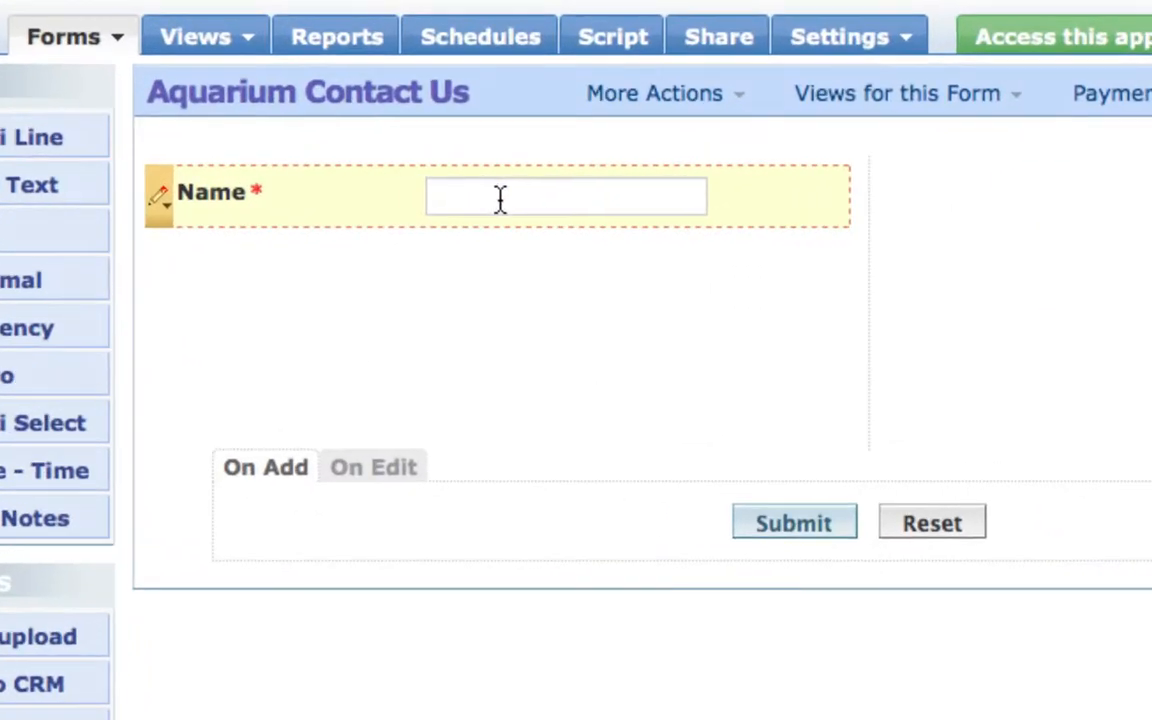
{"action": "mouse_move", "coordinate": [501, 190]}
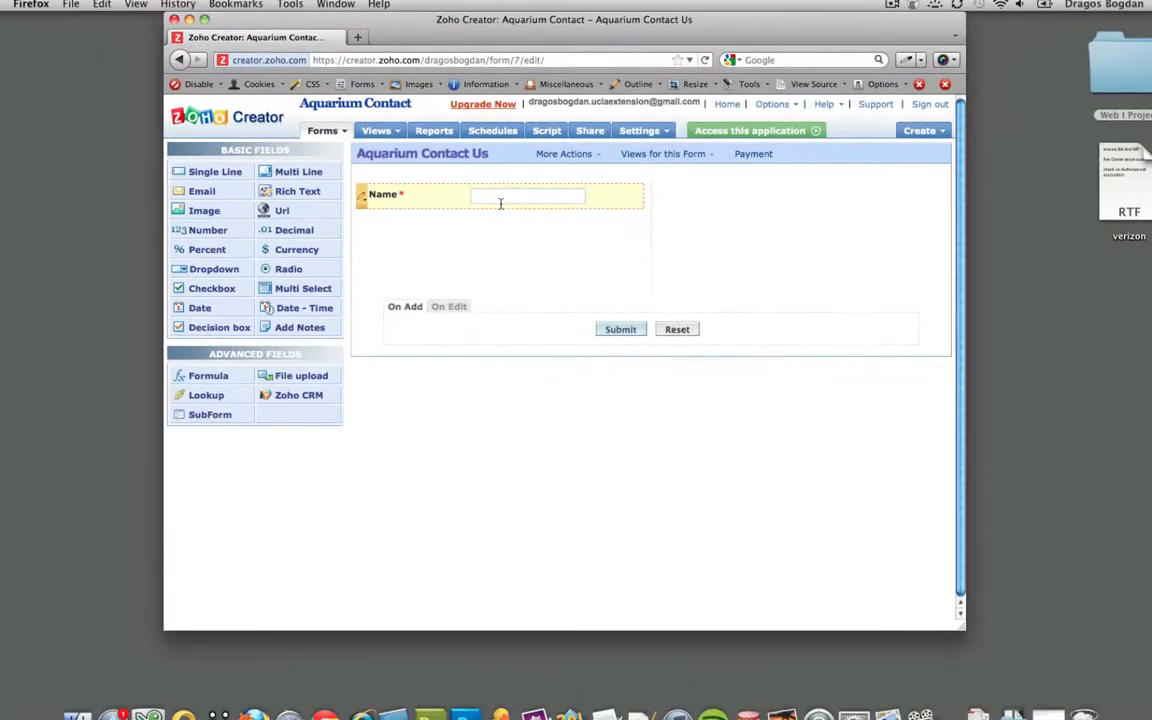
Edit the Name field and change its label to "First & Last Name"
{"action": "left_click", "coordinate": [369, 190]}
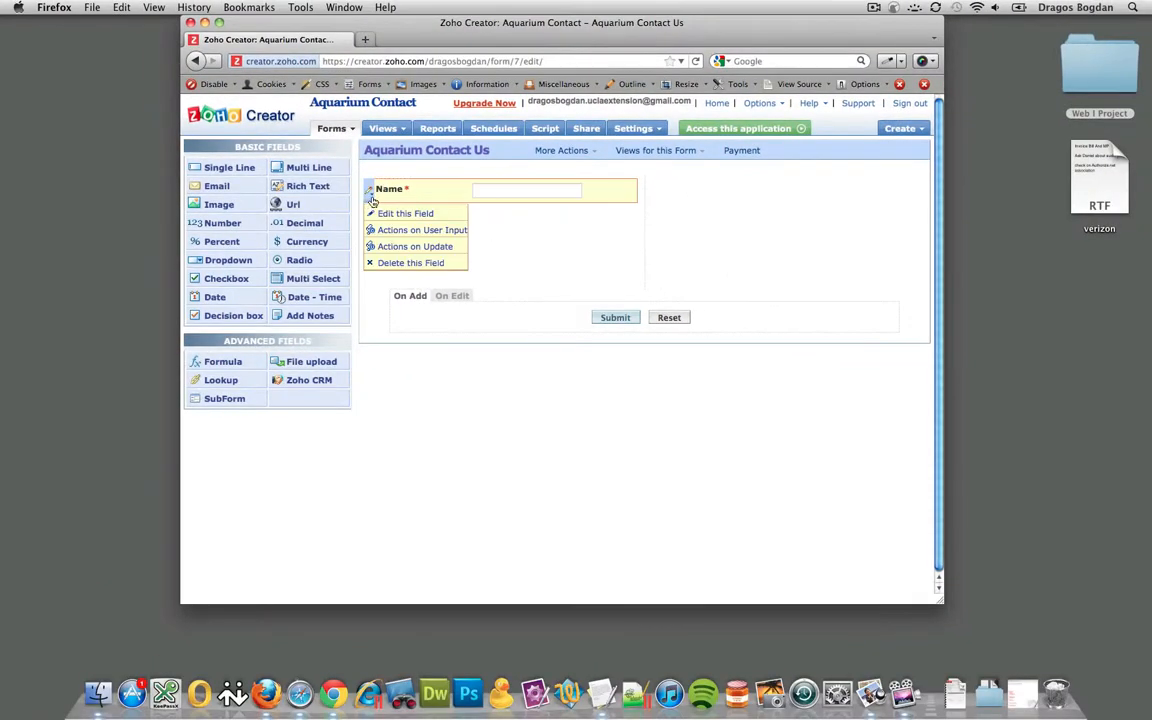
{"action": "left_click", "coordinate": [373, 216]}
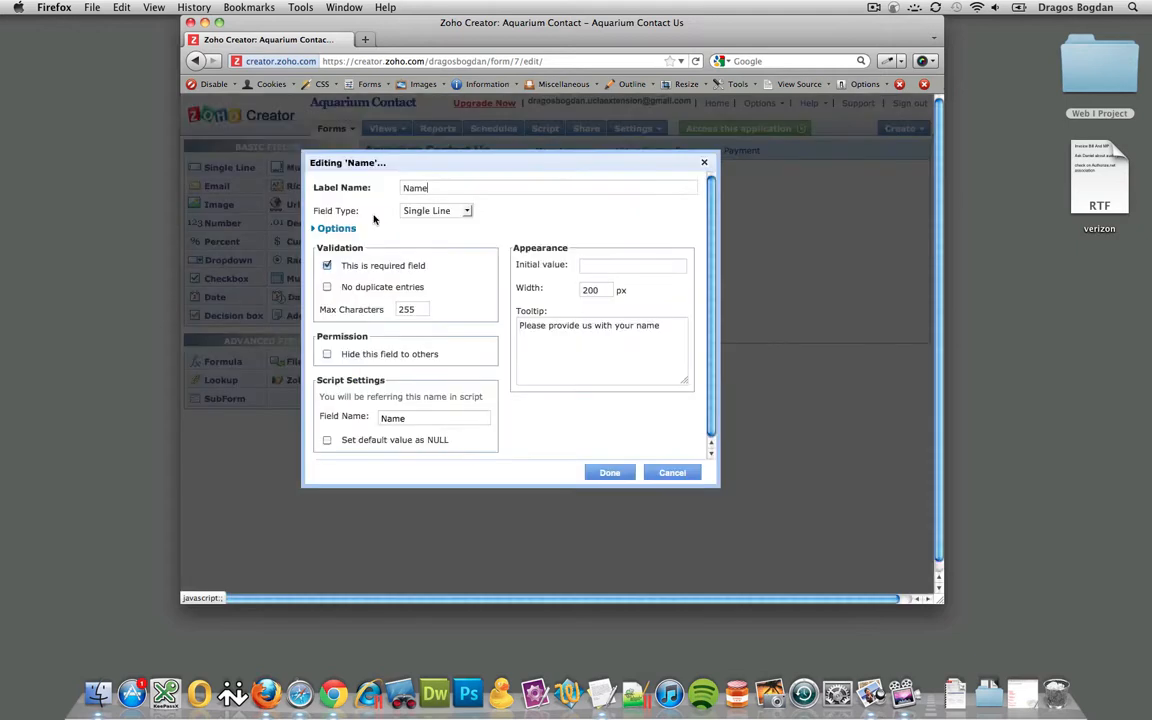
{"action": "left_click", "coordinate": [406, 189]}
{"action": "key", "text": "Left"}
{"action": "type", "text": "First a"}
{"action": "key", "text": "BackSpace"}
{"action": "type", "text": "& Last"}
{"action": "key", "text": "Return"}
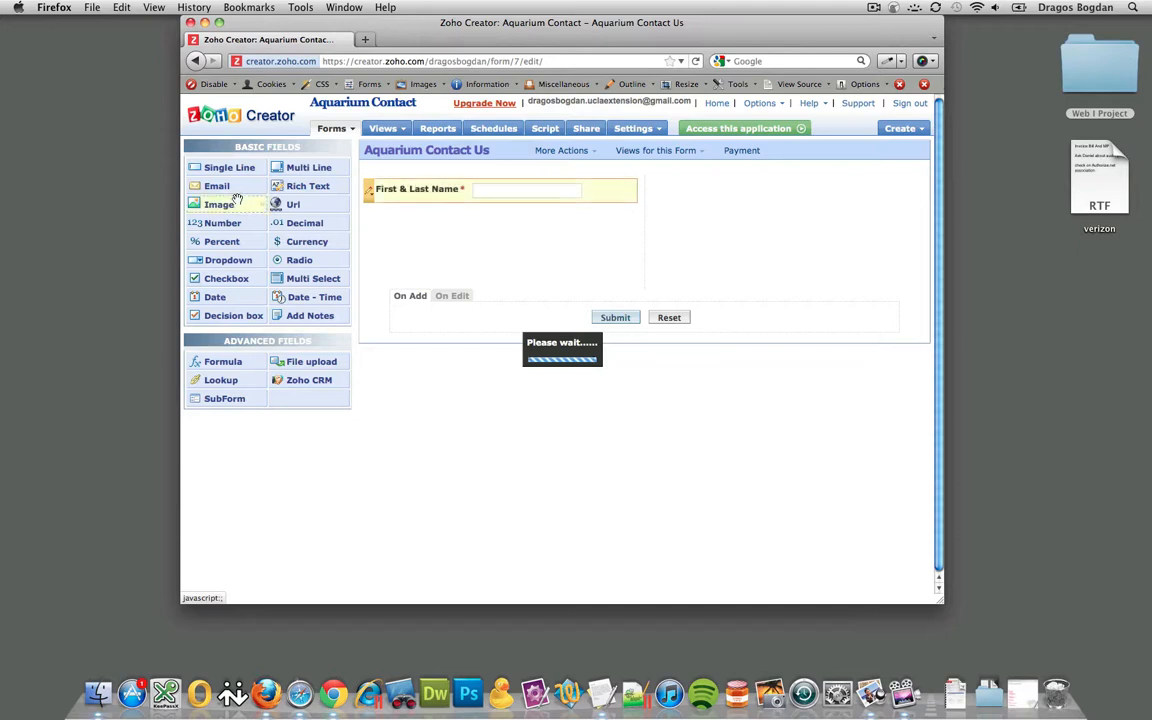
Edit the field again and shorten its label to "Name"
{"action": "left_click", "coordinate": [369, 190]}
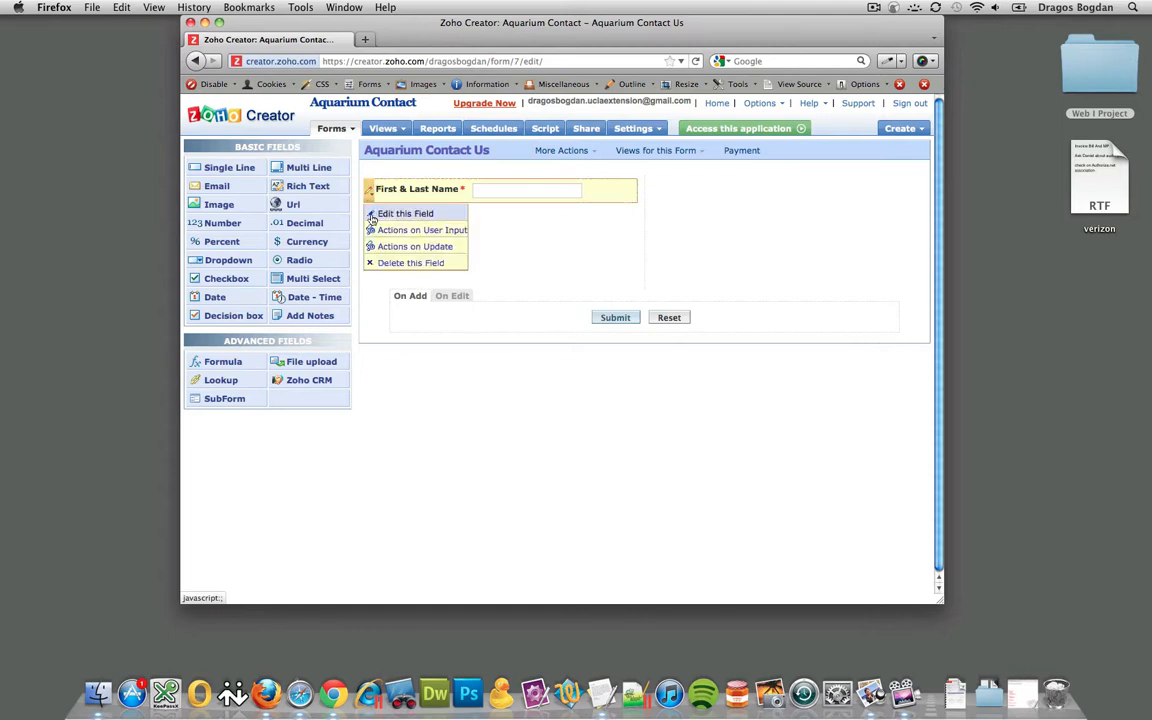
{"action": "left_click", "coordinate": [373, 213]}
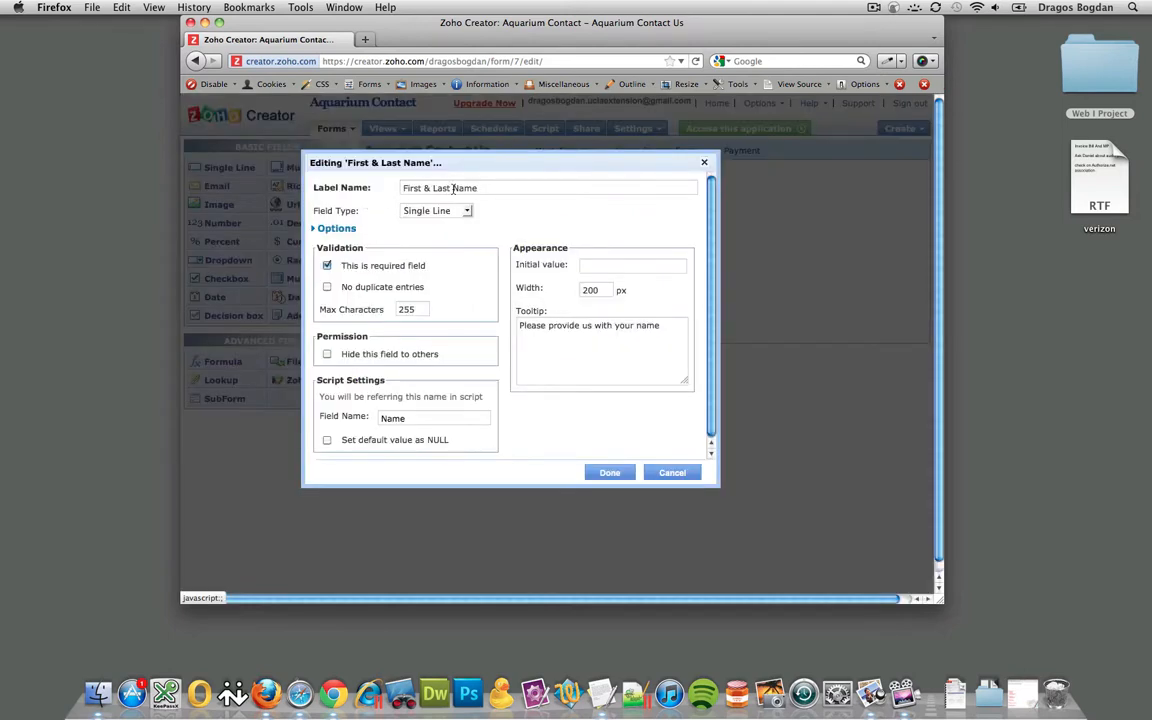
{"action": "left_click_drag", "start_coordinate": [454, 188], "coordinate": [402, 188]}
{"action": "key", "text": "BackSpace"}
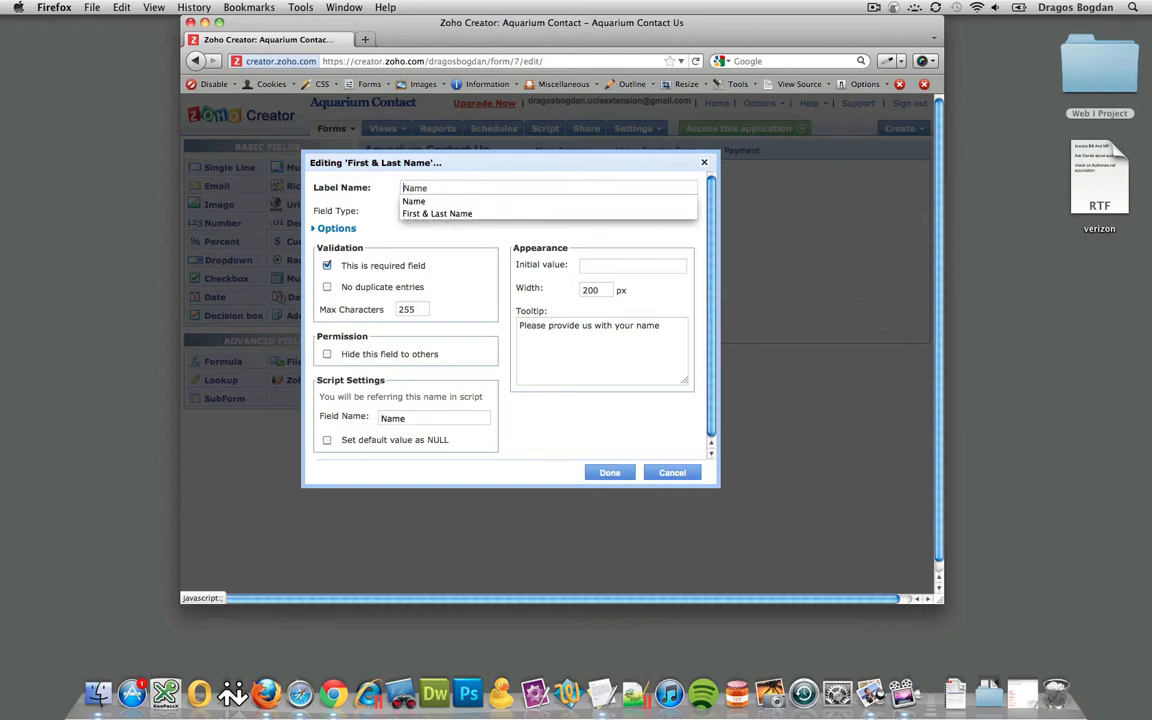
{"action": "left_click", "coordinate": [610, 472]}
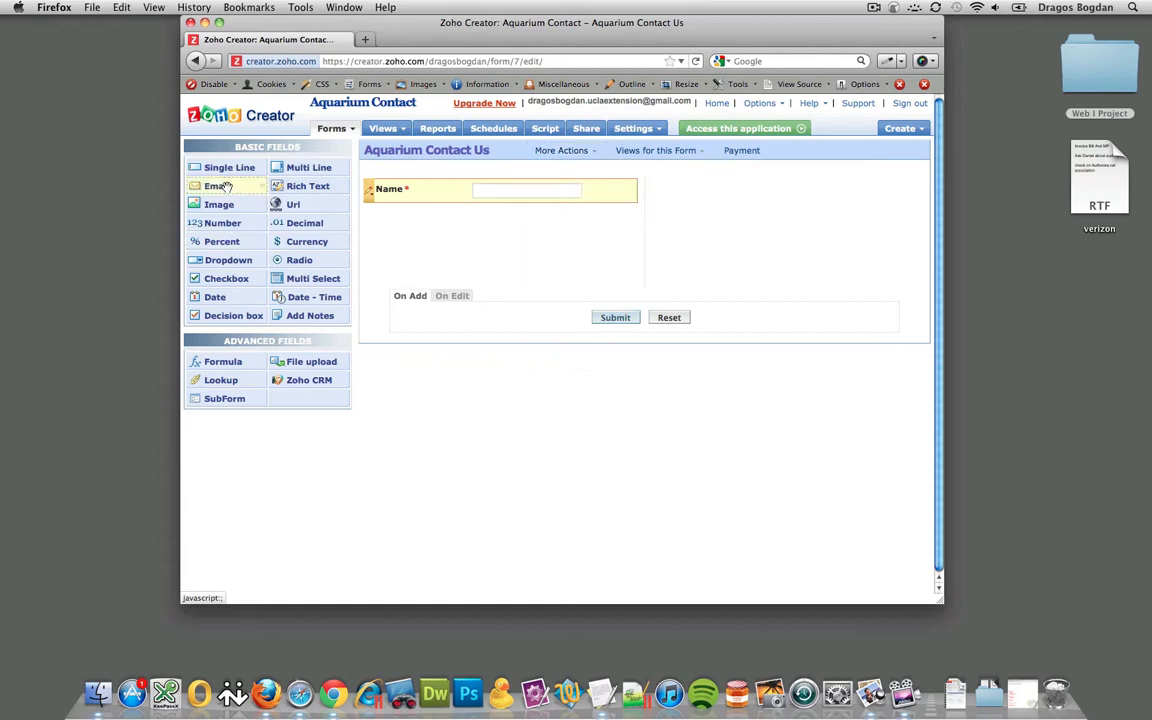
Add an Email field below Name with its options expanded, and label it "Email"
{"action": "left_click_drag", "start_coordinate": [214, 188], "coordinate": [426, 214]}
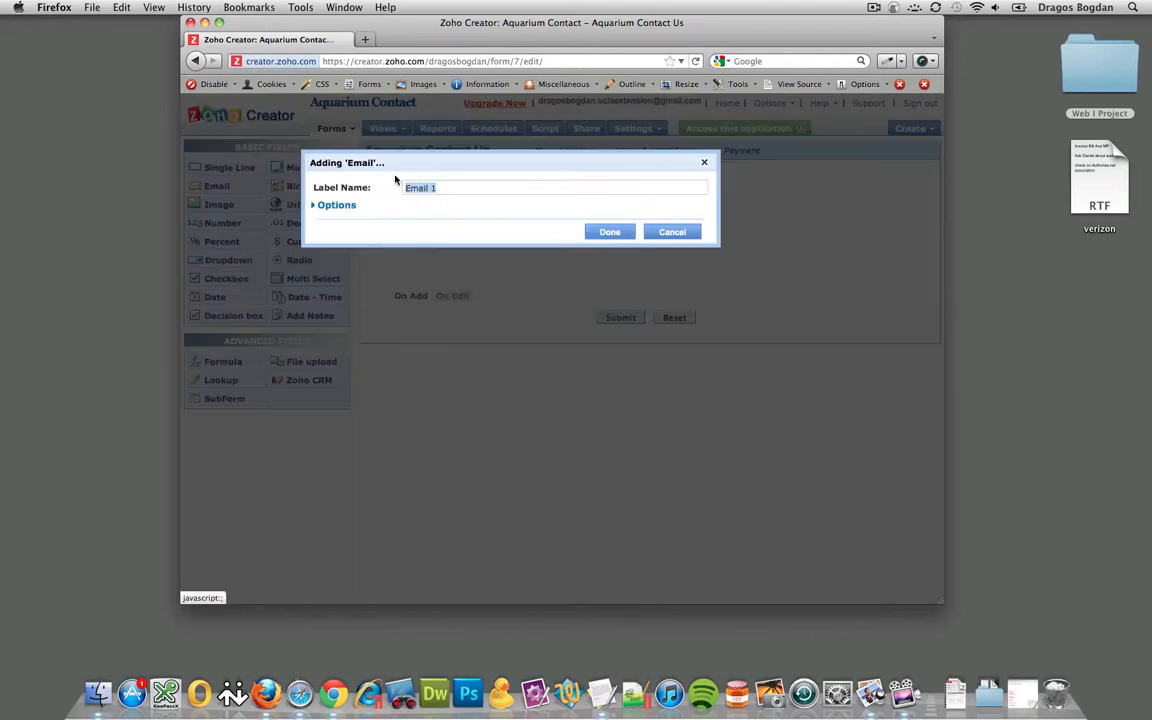
{"action": "left_click", "coordinate": [320, 205]}
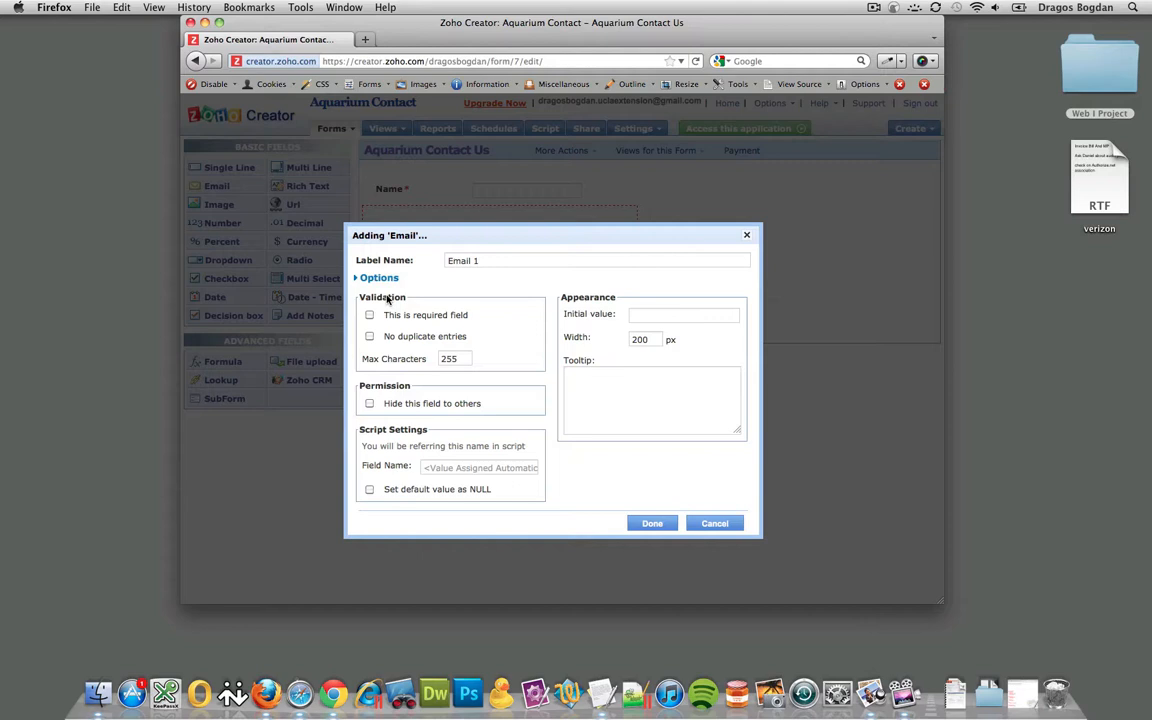
{"action": "key", "text": "BackSpace"}
{"action": "key", "text": "BackSpace"}
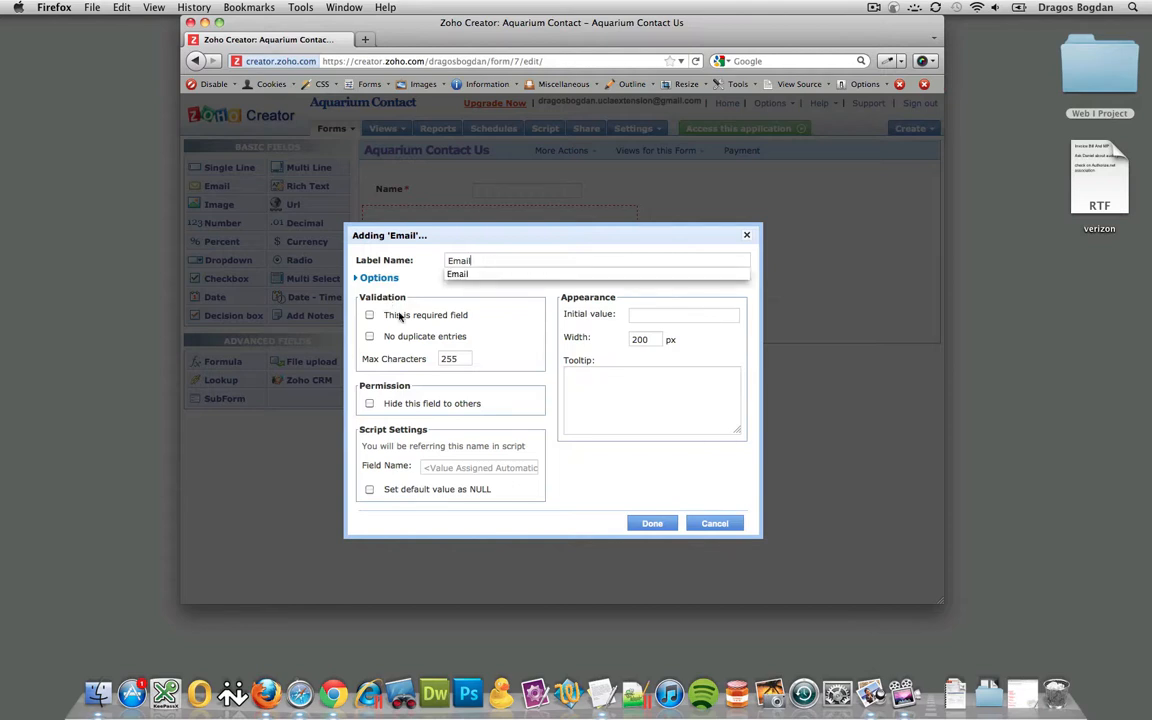
Give the Email field the tooltip "We promise not to SPAM you. Check out our privacy policy for more information", make it required, and finish adding it
{"action": "left_click", "coordinate": [580, 383]}
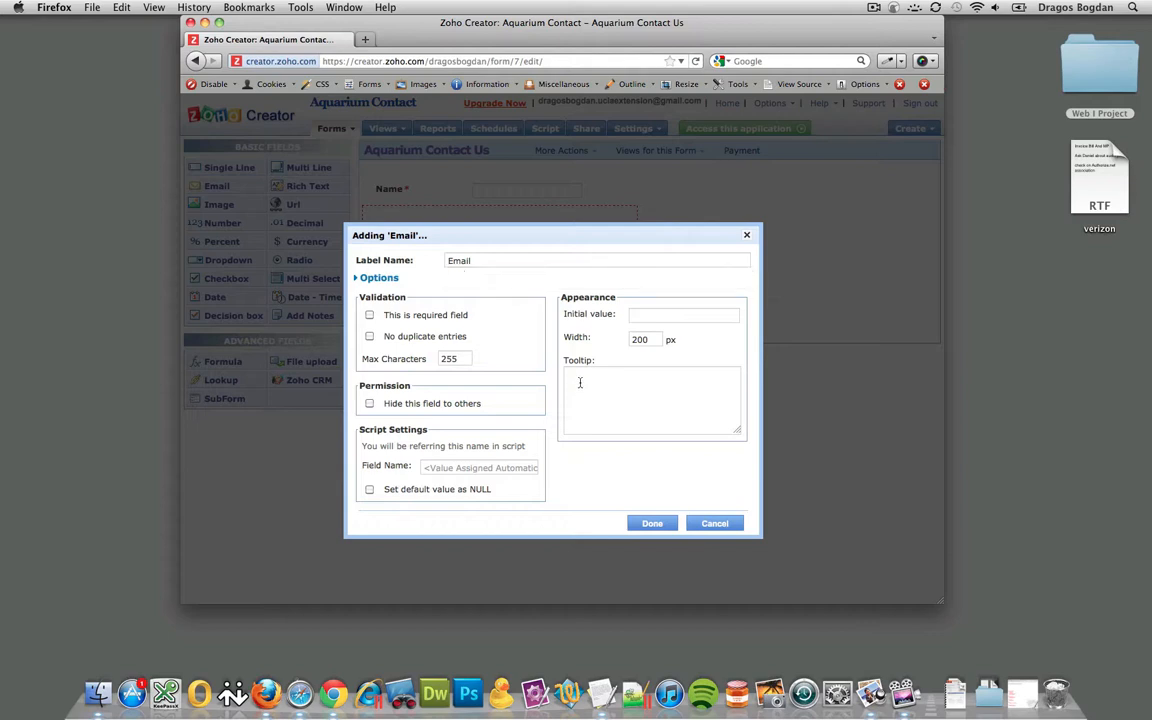
{"action": "type", "text": "Please"}
{"action": "key", "text": "super+a"}
{"action": "key", "text": "BackSpace"}
{"action": "type", "text": "We promise not to SPAM you. Check out our privacy policy for more infromati"}
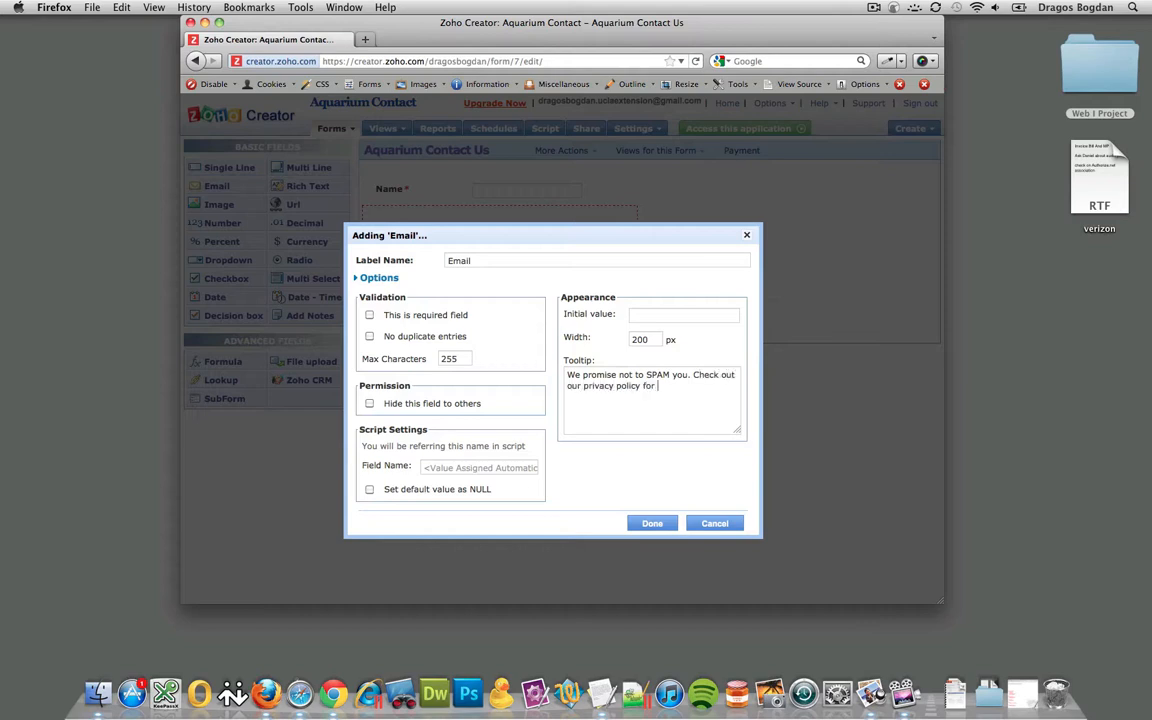
{"action": "key", "text": "BackSpace"}
{"action": "key", "text": "BackSpace"}
{"action": "key", "text": "BackSpace"}
{"action": "key", "text": "BackSpace"}
{"action": "type", "text": "rmation"}
{"action": "left_click", "coordinate": [369, 316]}
{"action": "left_click", "coordinate": [653, 524]}
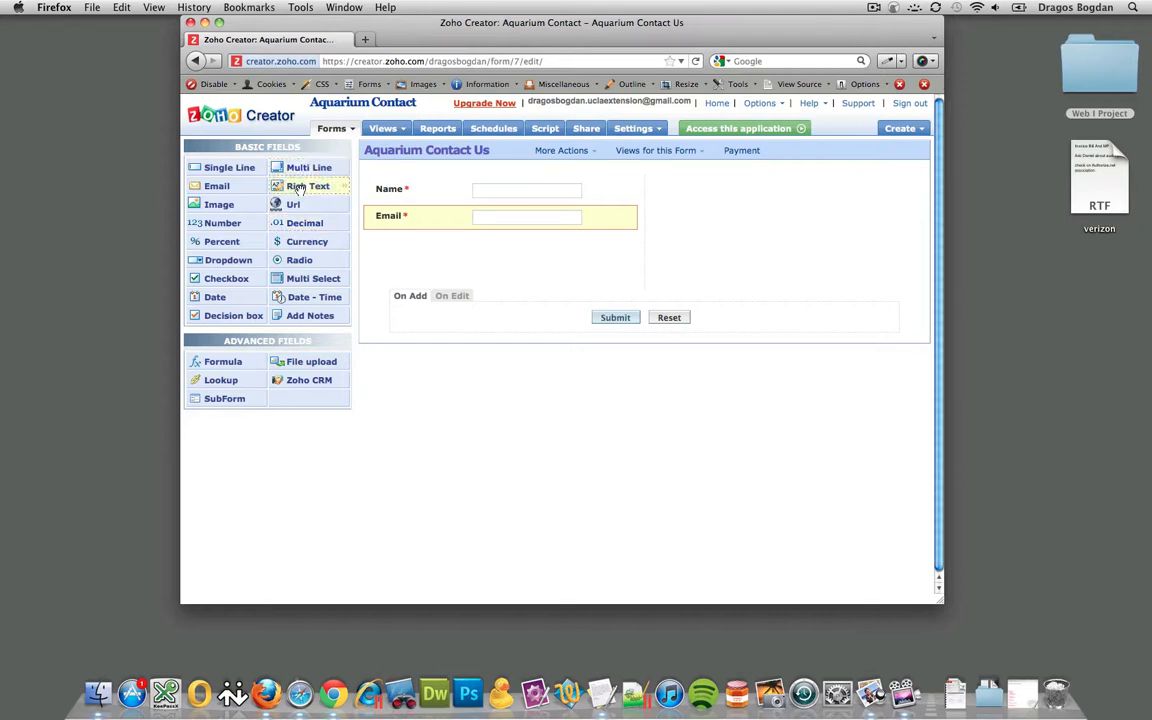
{"action": "left_click_drag", "start_coordinate": [297, 188], "coordinate": [448, 265]}
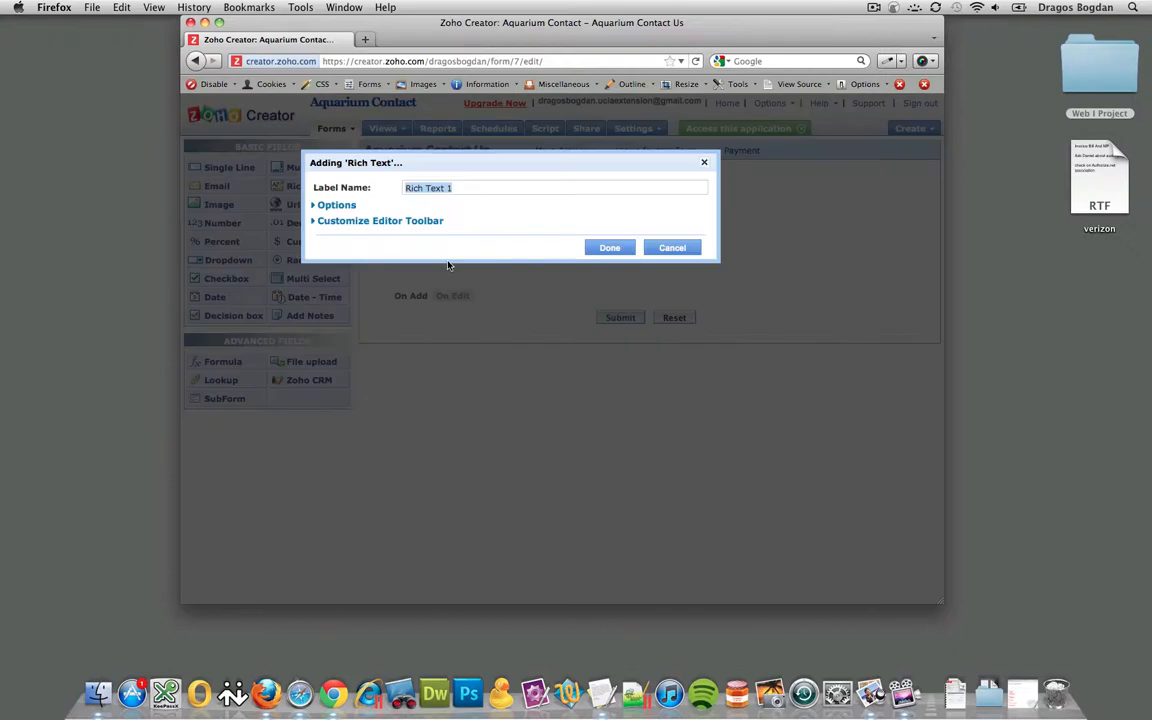
{"action": "left_click", "coordinate": [318, 221]}
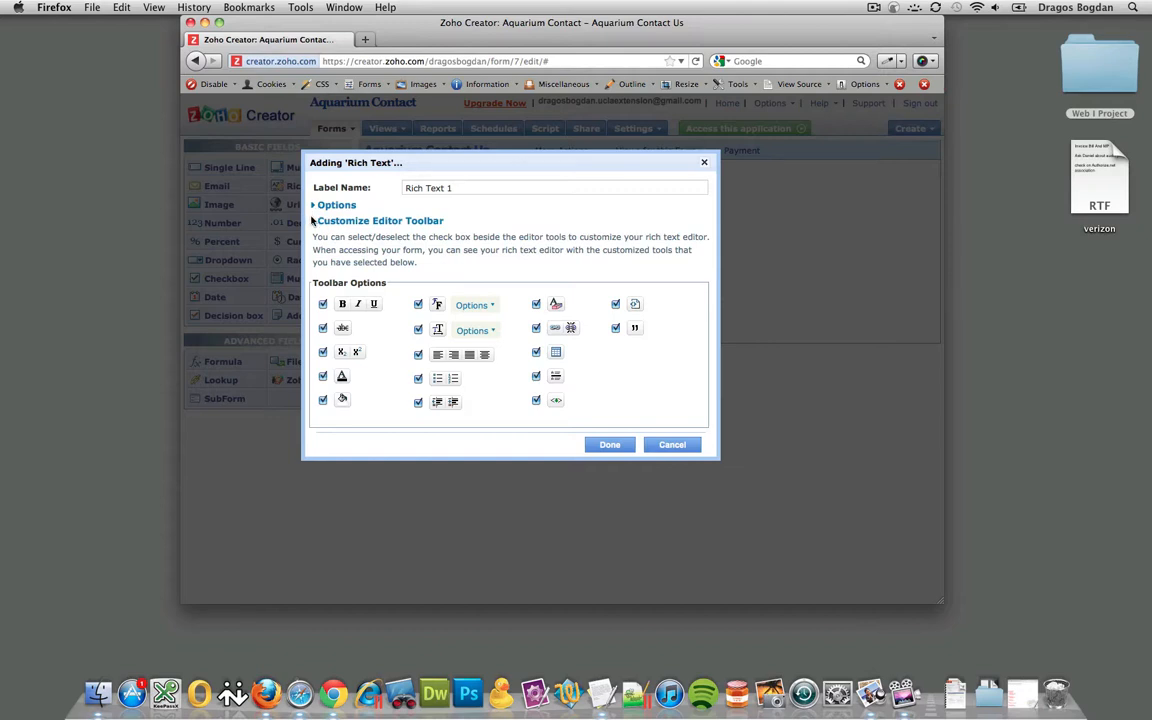
{"action": "left_click", "coordinate": [672, 445]}
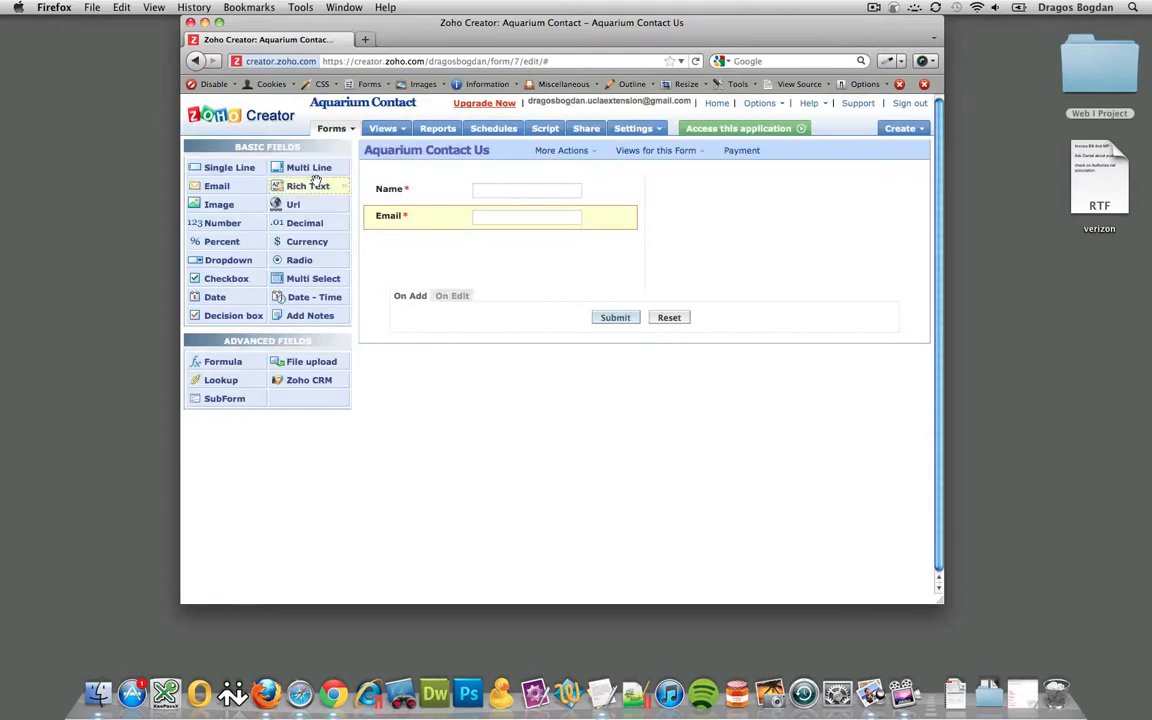
Add a Multi Line field below Email, label it "Comments & Feedback", and expand its options
{"action": "left_click_drag", "start_coordinate": [312, 169], "coordinate": [436, 264]}
{"action": "type", "text": "C"}
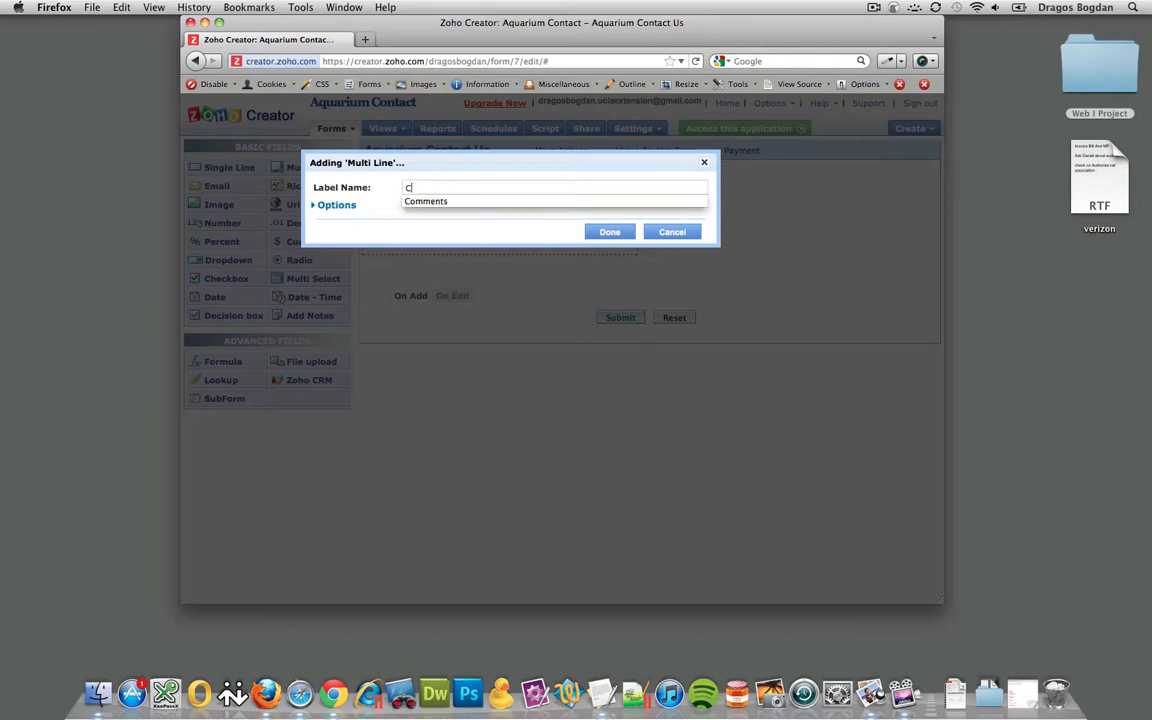
{"action": "type", "text": "omments & Feedback"}
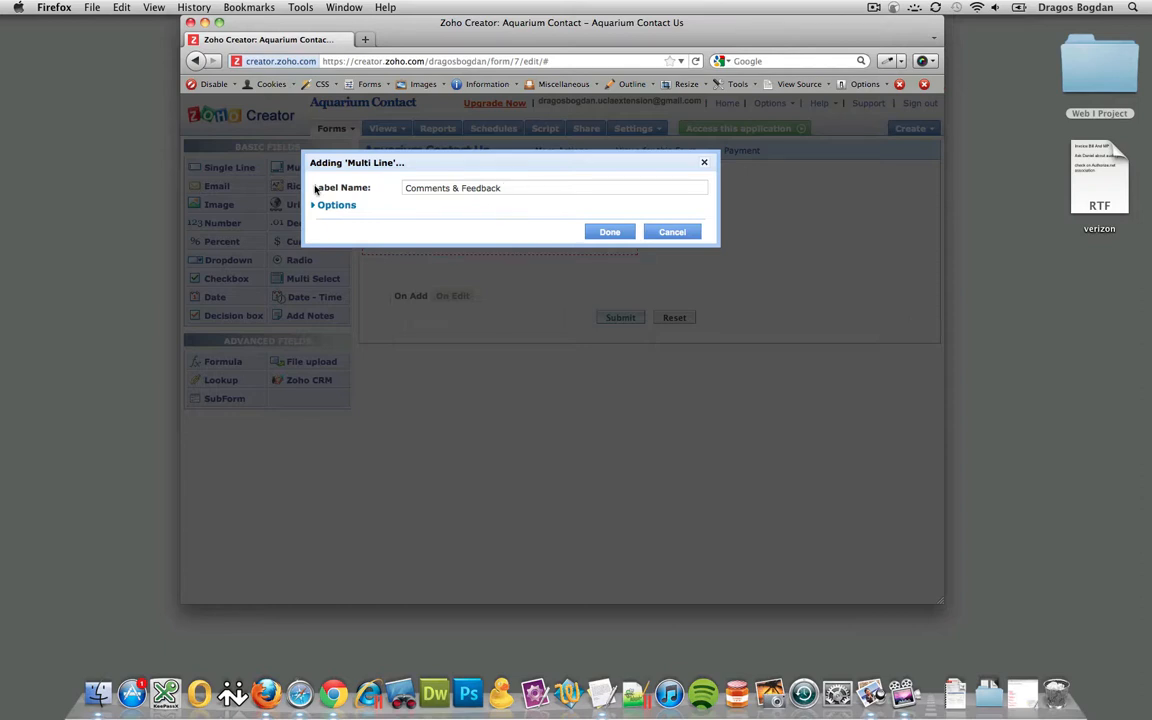
{"action": "left_click_drag", "start_coordinate": [345, 166], "coordinate": [340, 367]}
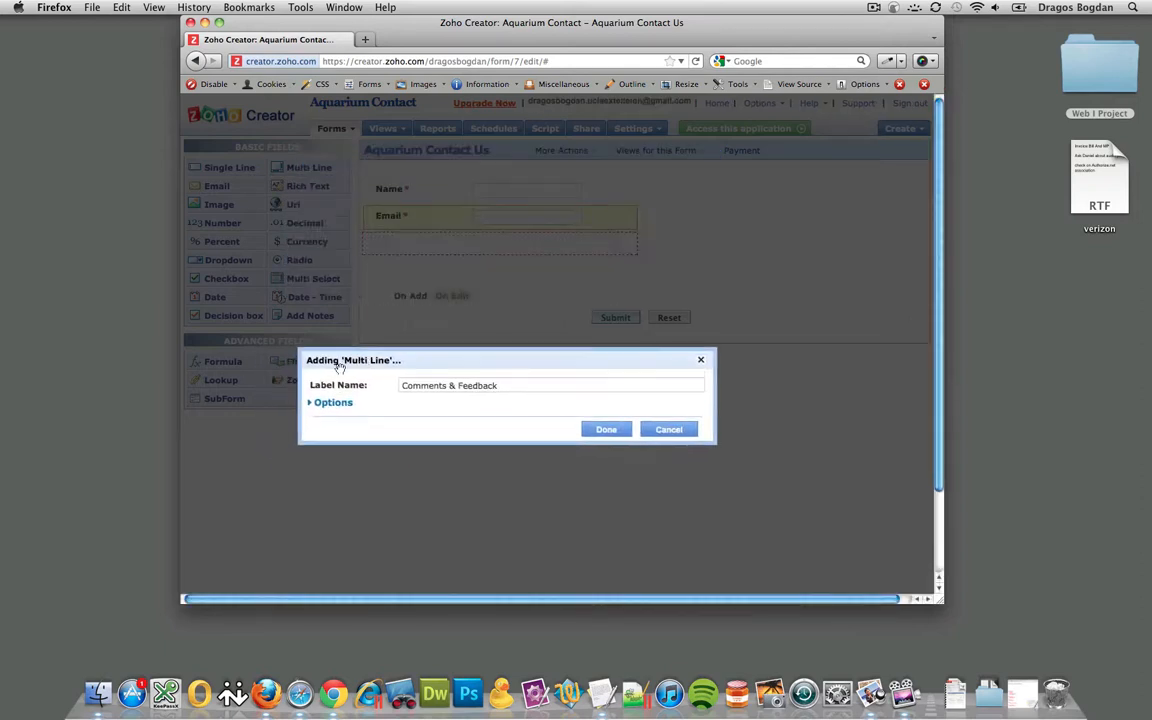
{"action": "left_click", "coordinate": [310, 403]}
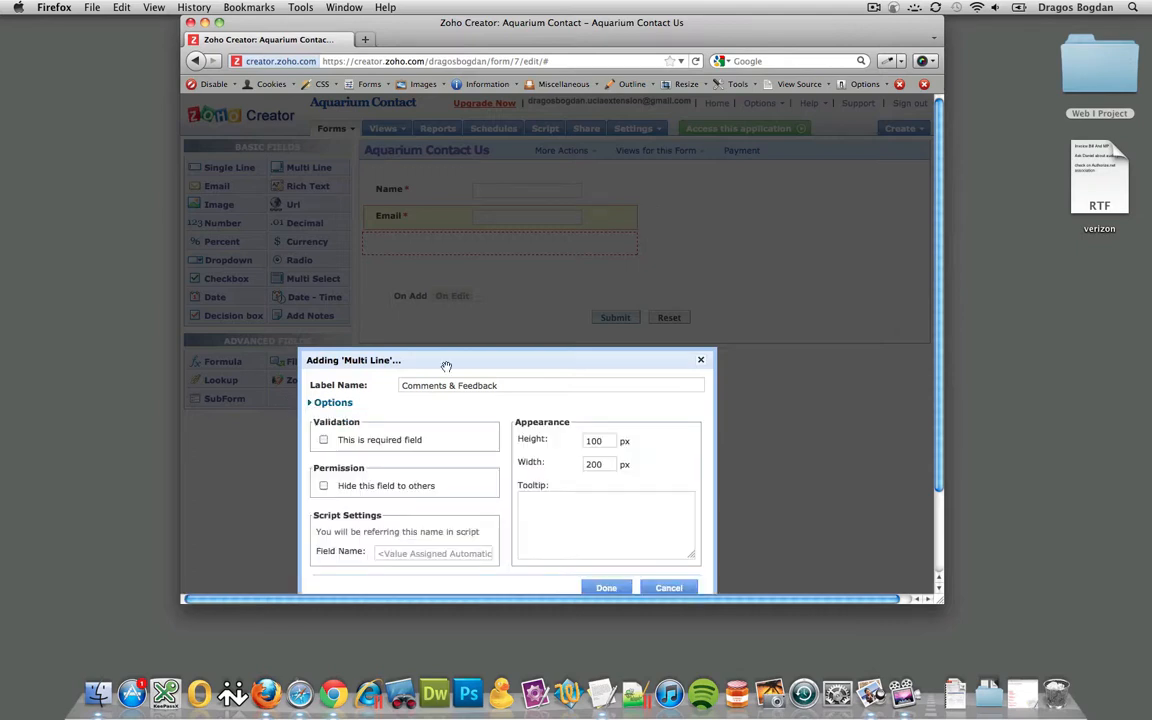
Shorten the multi-line field's label to "Comments" and finish adding it to the form
{"action": "left_click_drag", "start_coordinate": [450, 386], "coordinate": [490, 390]}
{"action": "key", "text": "BackSpace"}
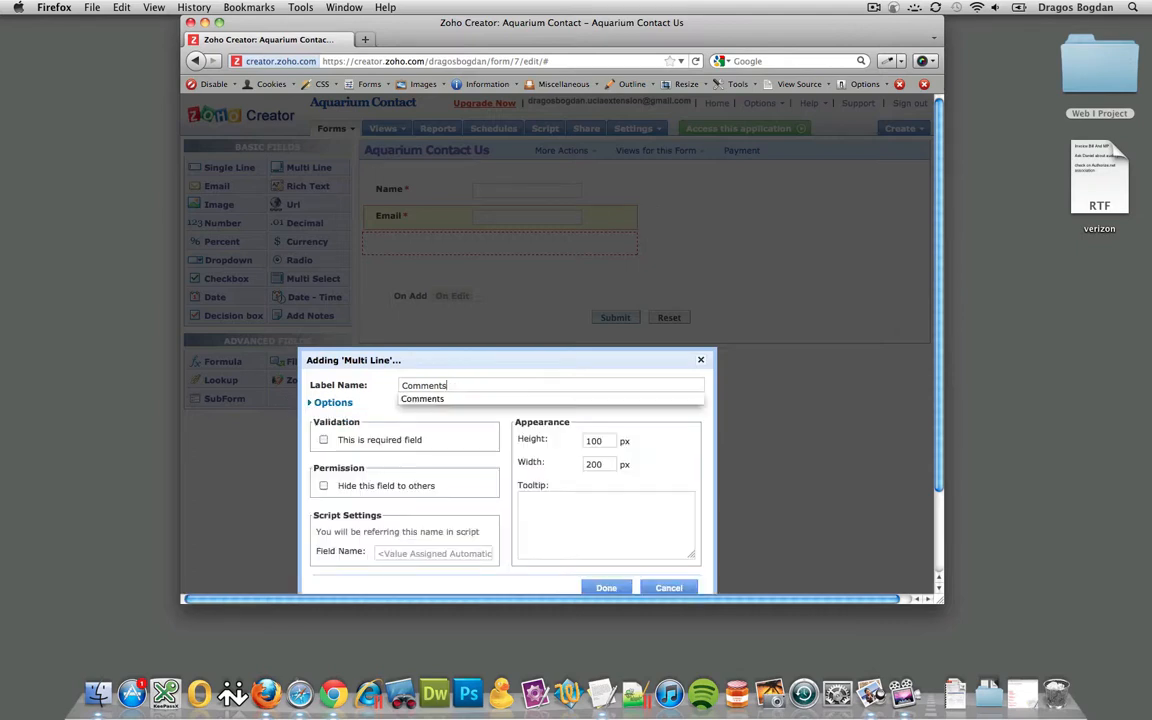
{"action": "key", "text": "Down"}
{"action": "key", "text": "Return"}
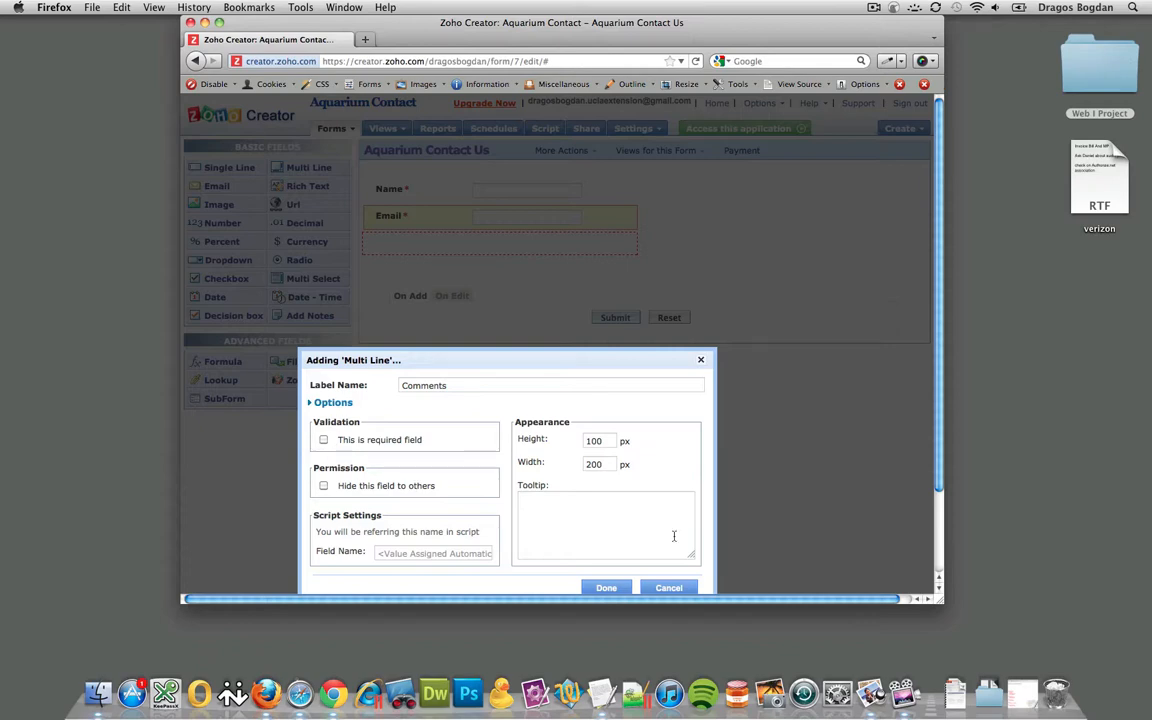
{"action": "left_click", "coordinate": [608, 588]}
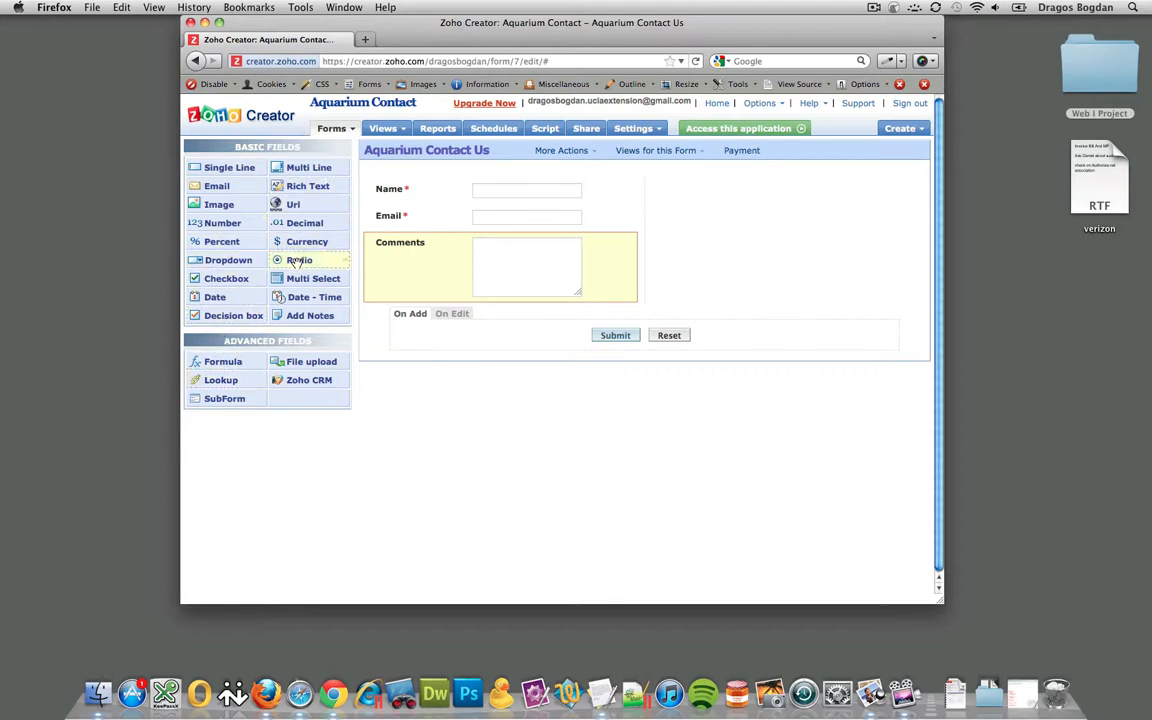
Add a Multi Select field below Comments and label it "Newsletter"
{"action": "left_click_drag", "start_coordinate": [296, 278], "coordinate": [416, 321]}
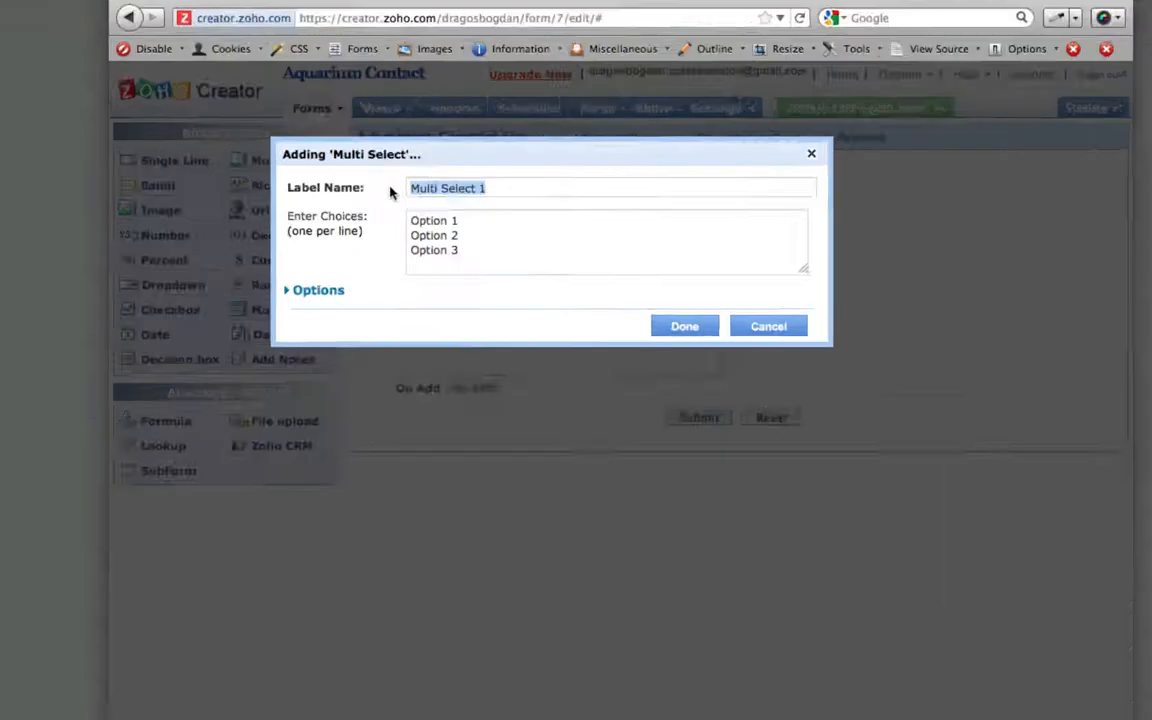
{"action": "type", "text": "New"}
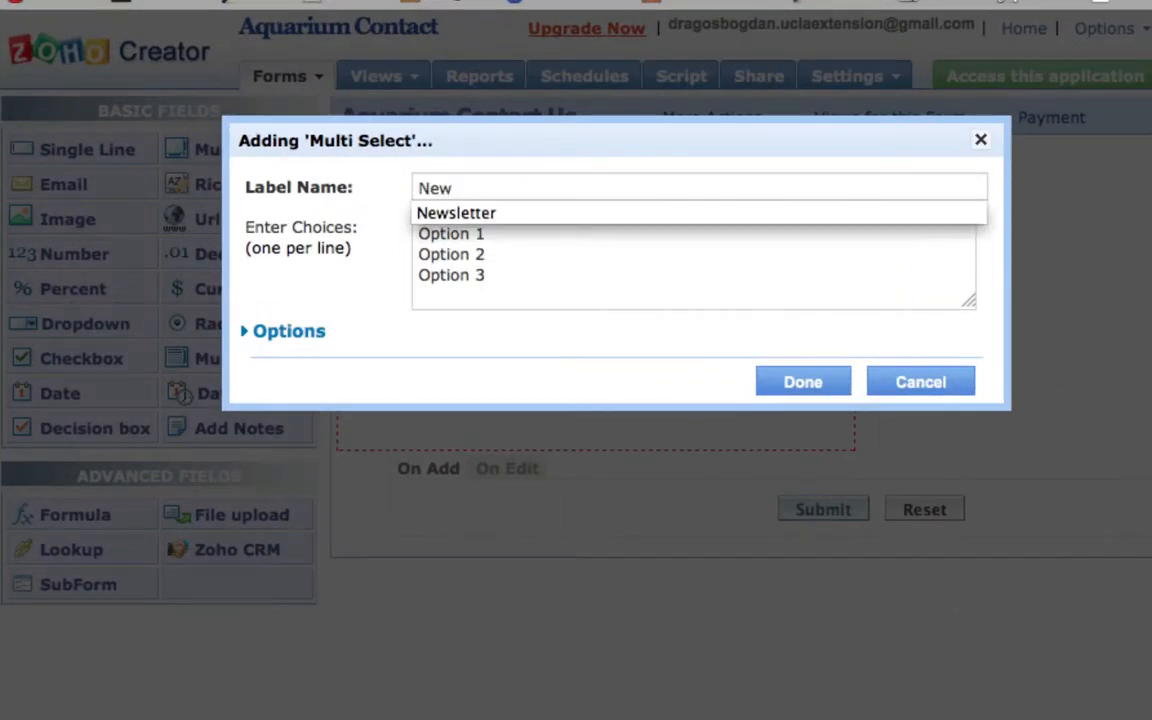
{"action": "type", "text": "sletter"}
{"action": "key", "text": "Tab"}
Replace the Newsletter field's choices with "Yes, please sign me up for your weekly newsletter." and finish adding the field
{"action": "left_click_drag", "start_coordinate": [505, 281], "coordinate": [361, 202]}
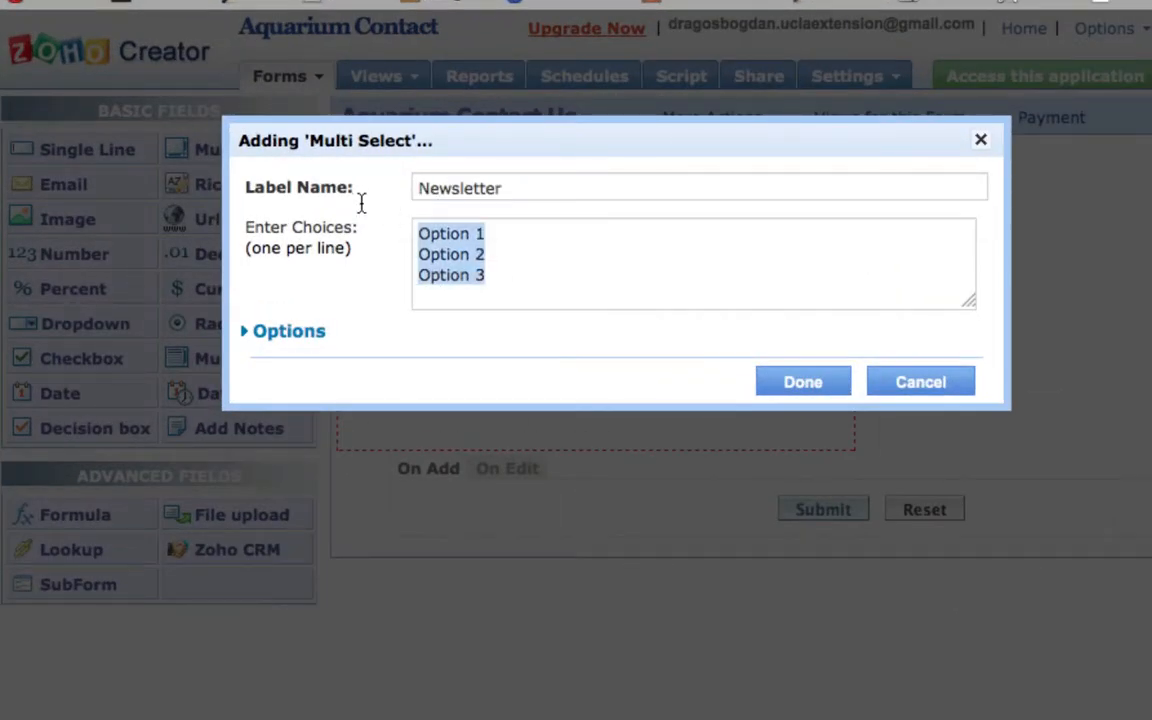
{"action": "type", "text": "Yes, pleas"}
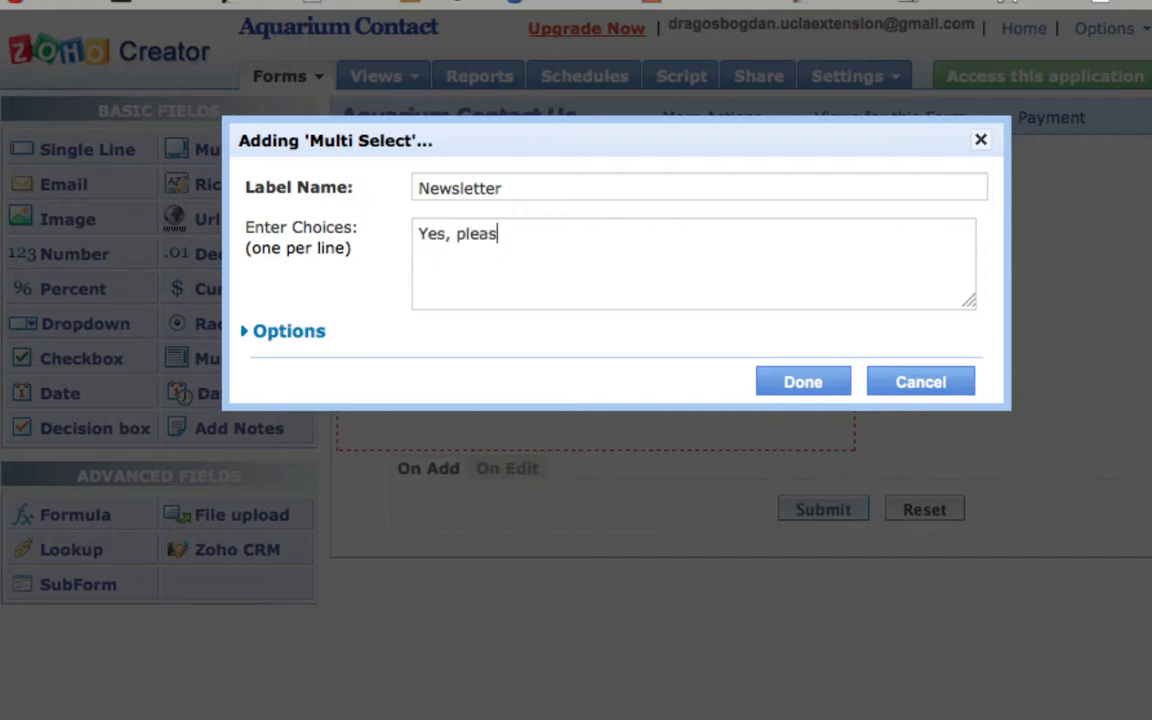
{"action": "type", "text": "e sign me uy"}
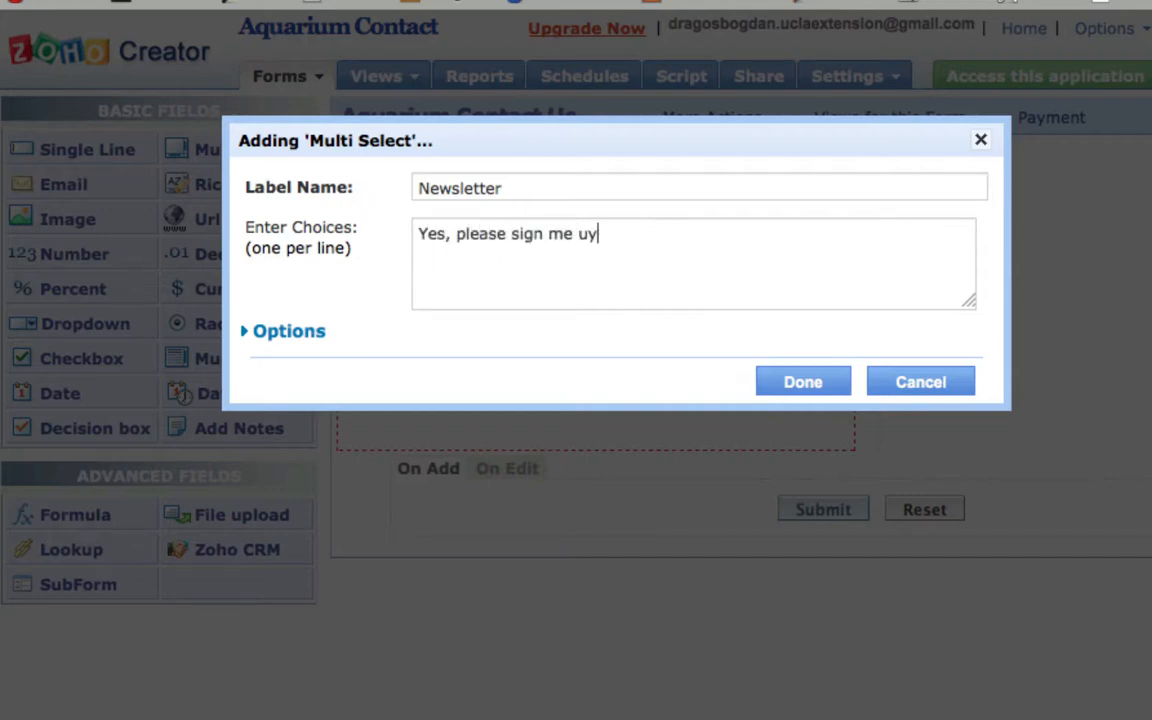
{"action": "key", "text": "BackSpace"}
{"action": "type", "text": "for the"}
{"action": "key", "text": "BackSpace"}
{"action": "key", "text": "BackSpace"}
{"action": "key", "text": "BackSpace"}
{"action": "key", "text": "BackSpace"}
{"action": "type", "text": "your weekly newslette"}
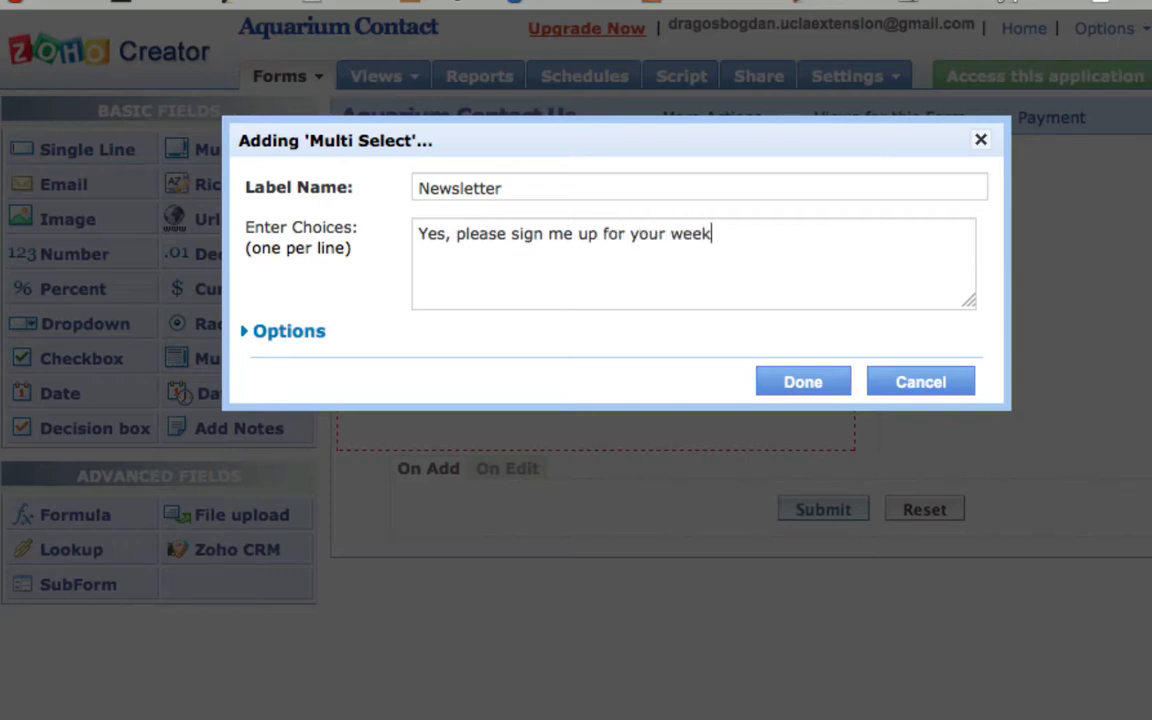
{"action": "type", "text": "r."}
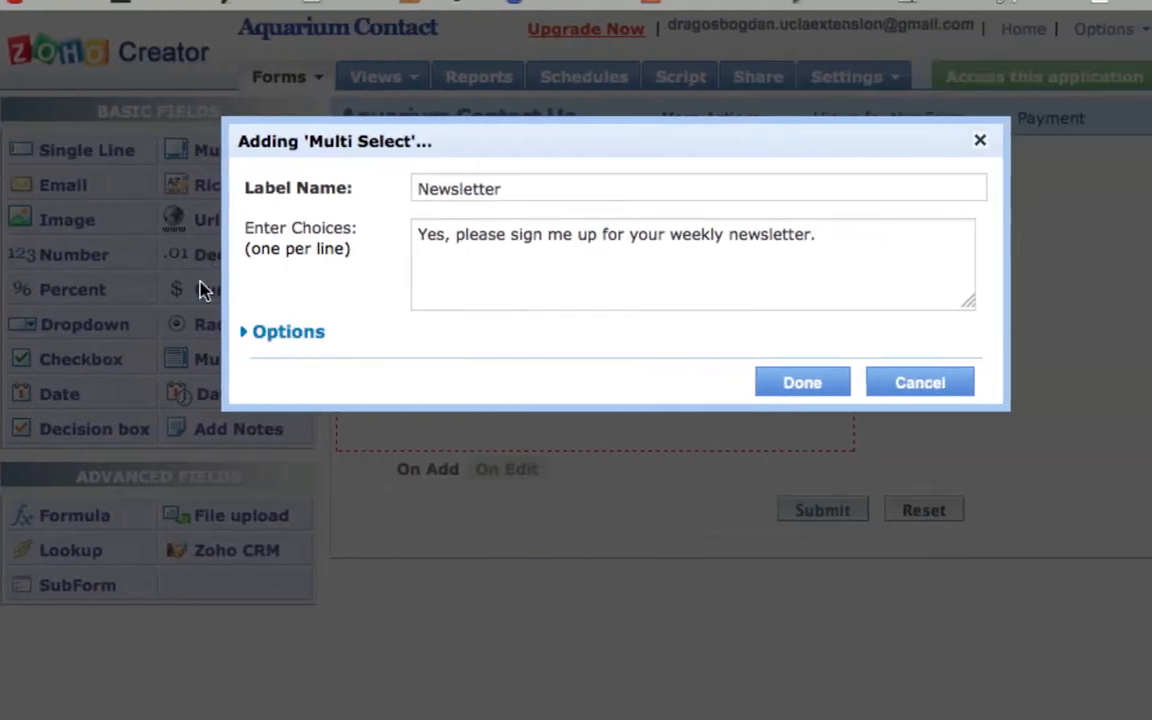
{"action": "left_click", "coordinate": [250, 334]}
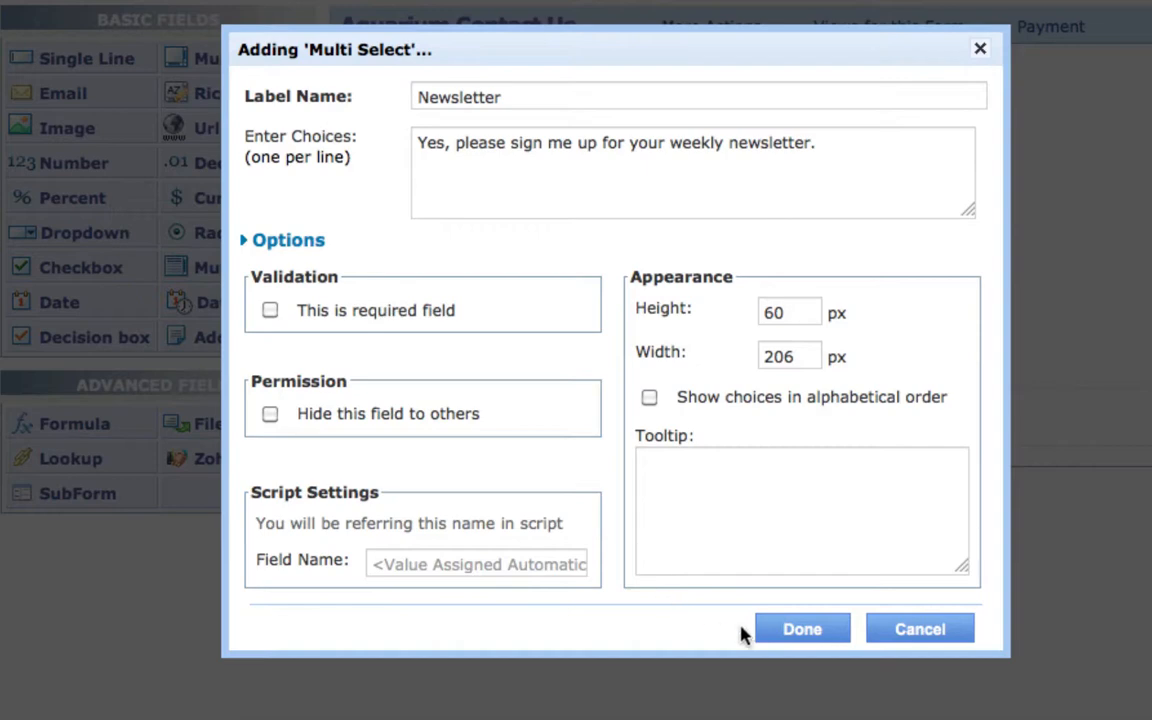
{"action": "left_click", "coordinate": [803, 634]}
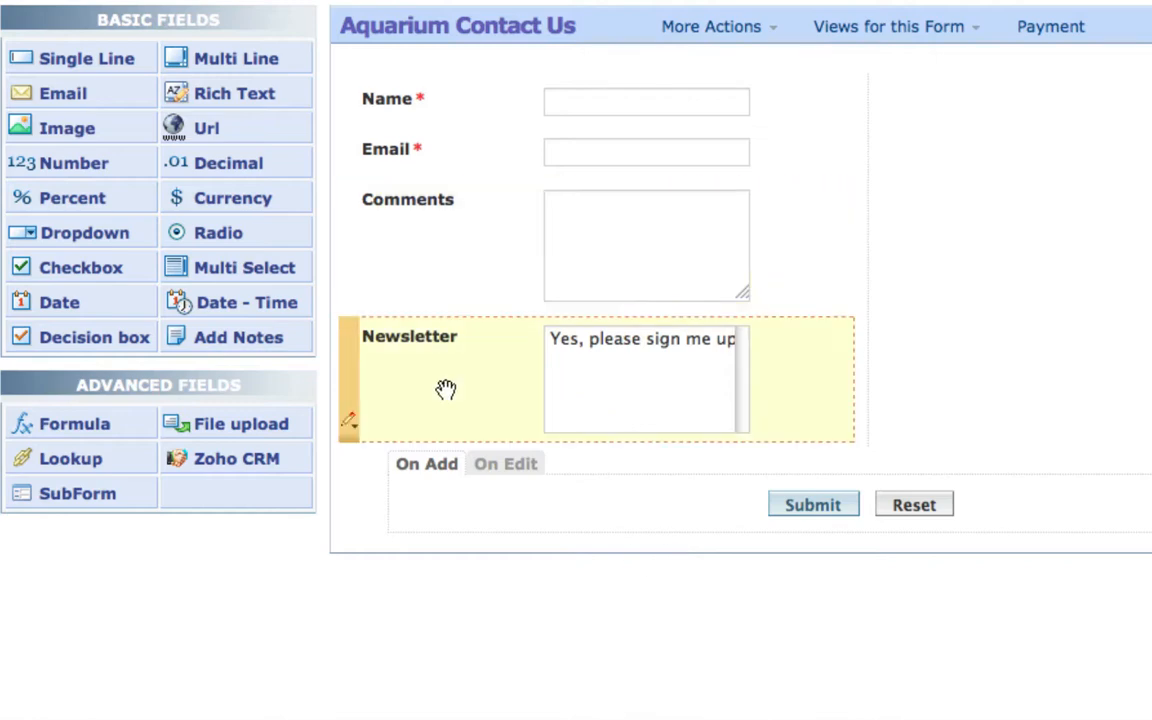
Delete the Newsletter multi-select field from the form
{"action": "left_click", "coordinate": [344, 424]}
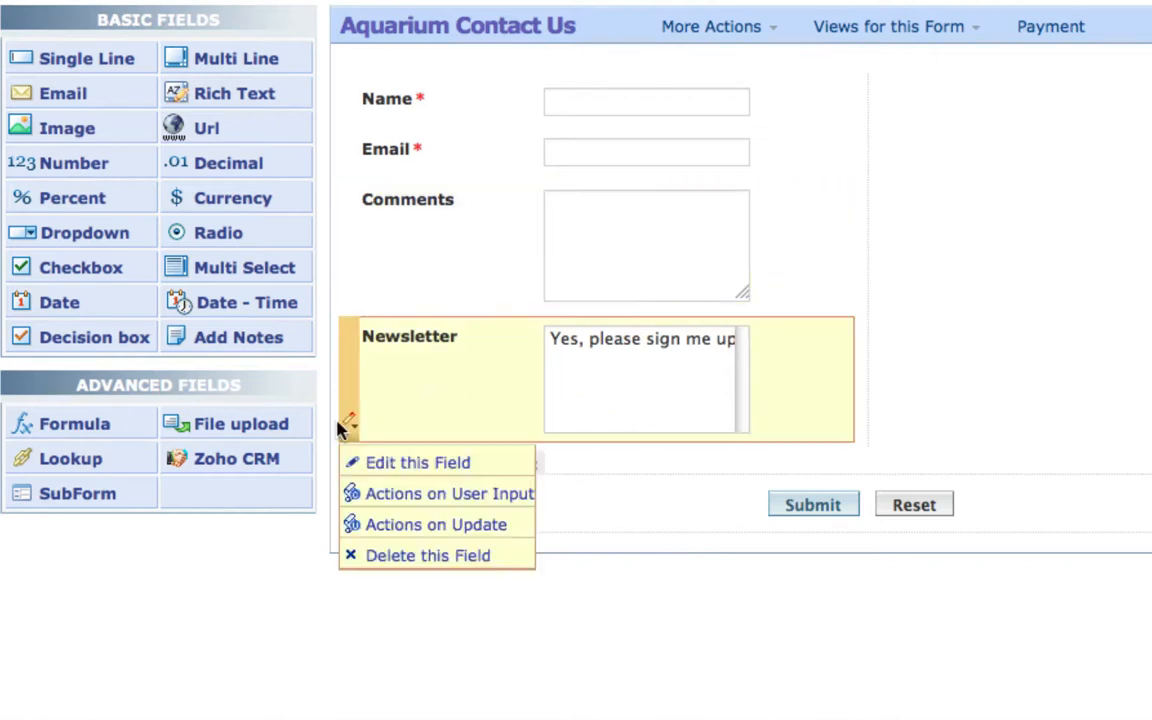
{"action": "left_click", "coordinate": [363, 553]}
{"action": "left_click", "coordinate": [967, 330]}
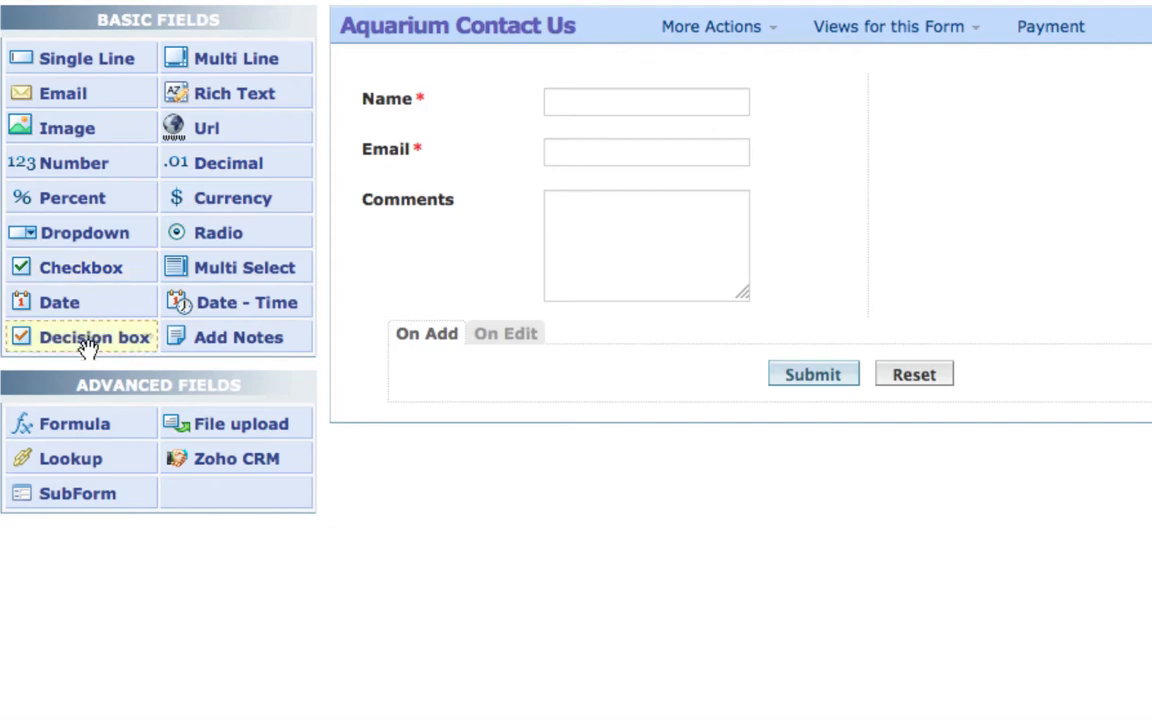
Add a Decision box field below Comments and expand its options
{"action": "left_click_drag", "start_coordinate": [85, 340], "coordinate": [610, 343]}
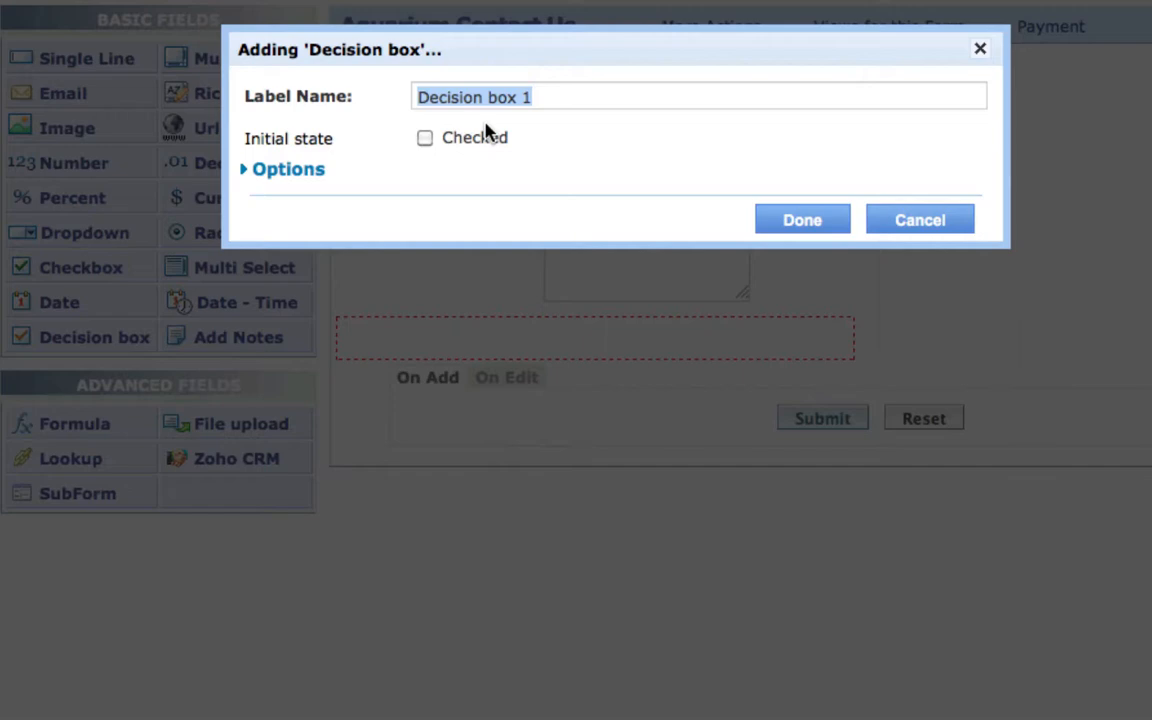
{"action": "left_click", "coordinate": [244, 173]}
{"action": "left_click_drag", "start_coordinate": [548, 98], "coordinate": [388, 97]}
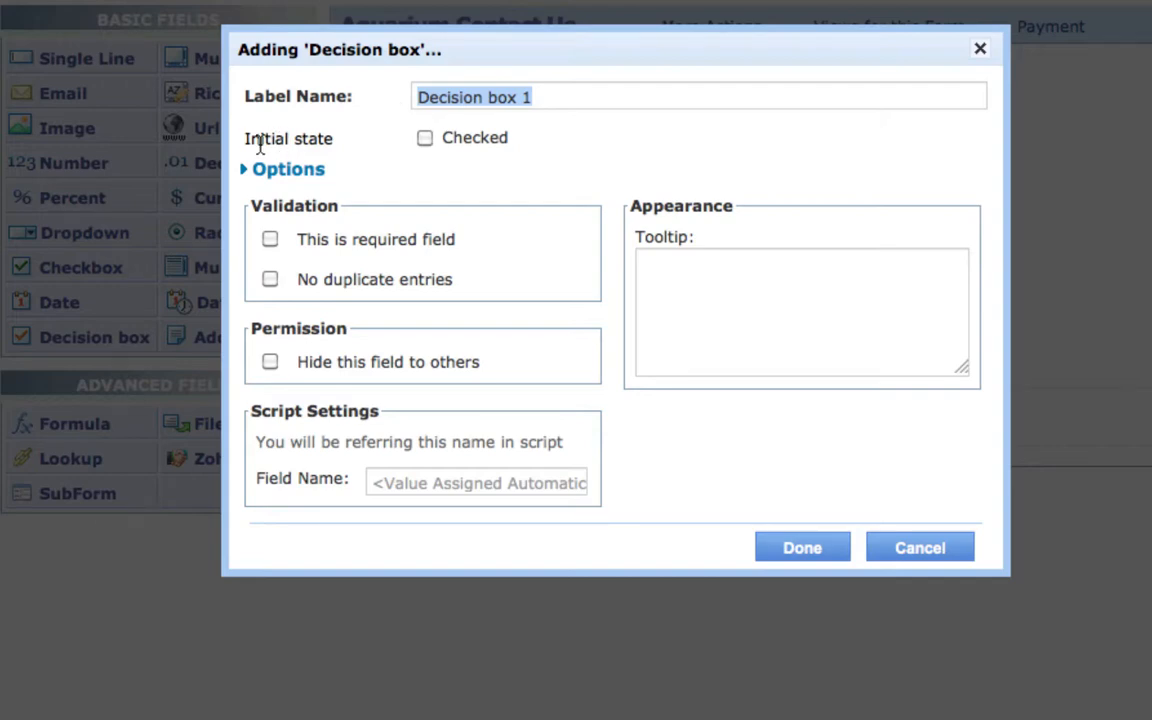
{"action": "left_click", "coordinate": [246, 172]}
{"action": "left_click", "coordinate": [246, 173]}
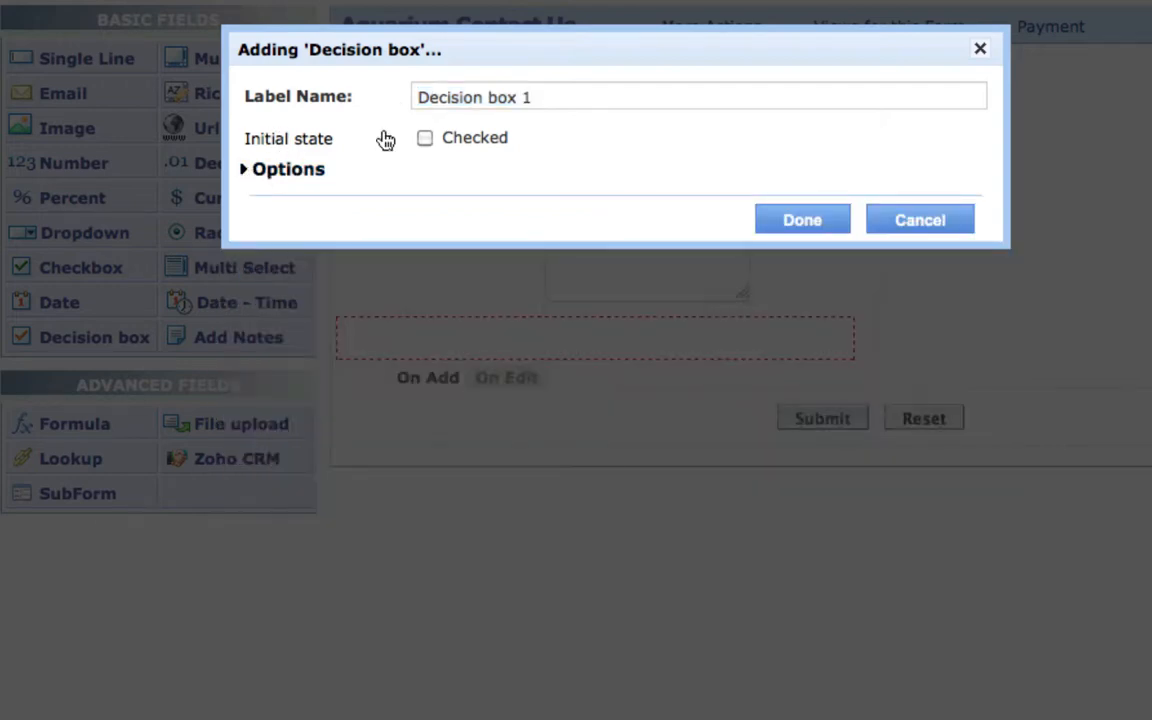
Label the decision box "Yes, please sign me up for your weekly newsletter (we do not SPAM you)."
{"action": "left_click_drag", "start_coordinate": [537, 100], "coordinate": [401, 95]}
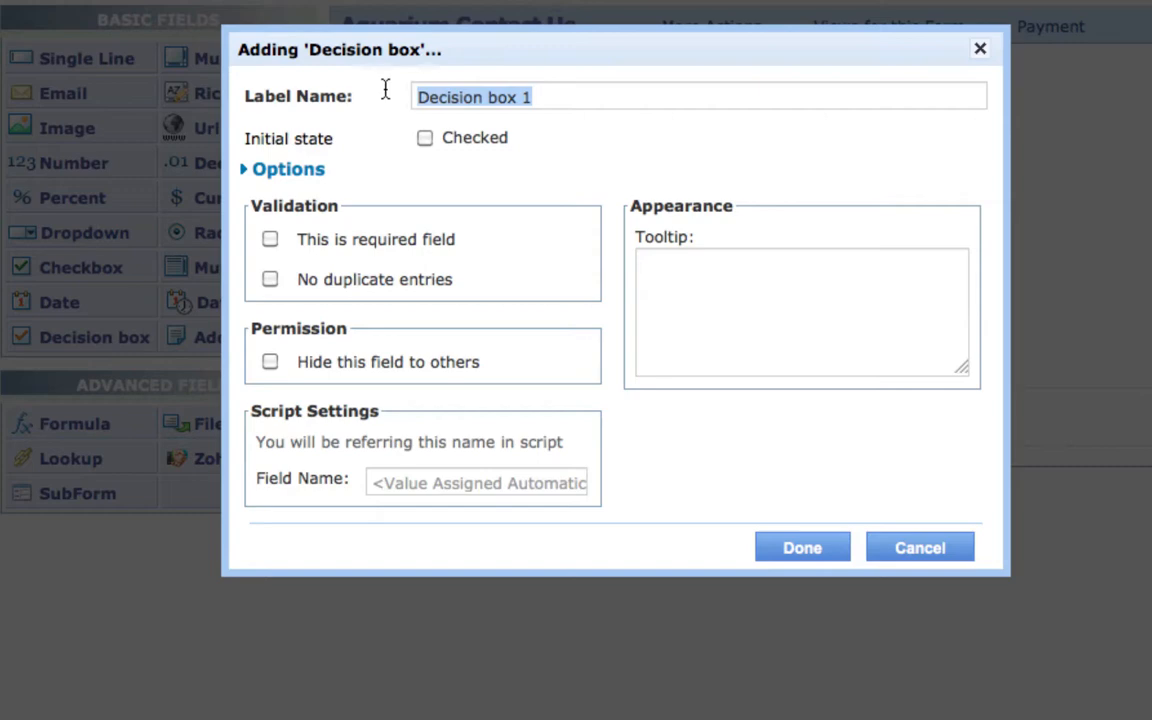
{"action": "type", "text": "Yes, ple"}
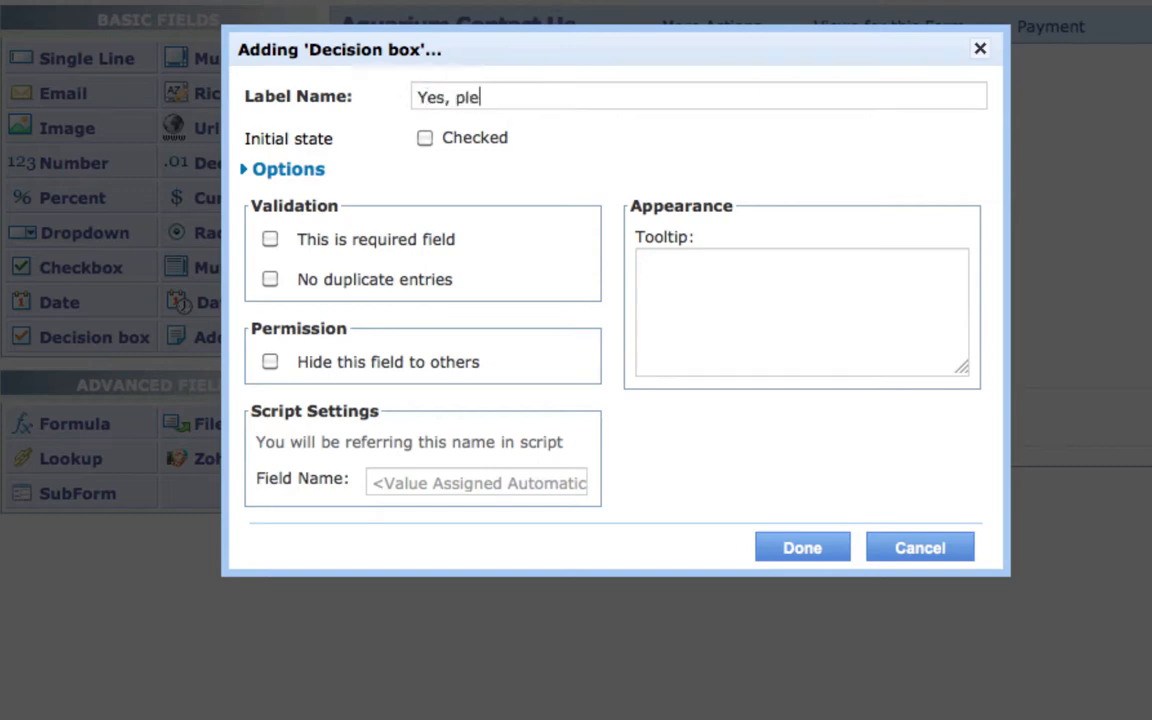
{"action": "type", "text": "ase sign m"}
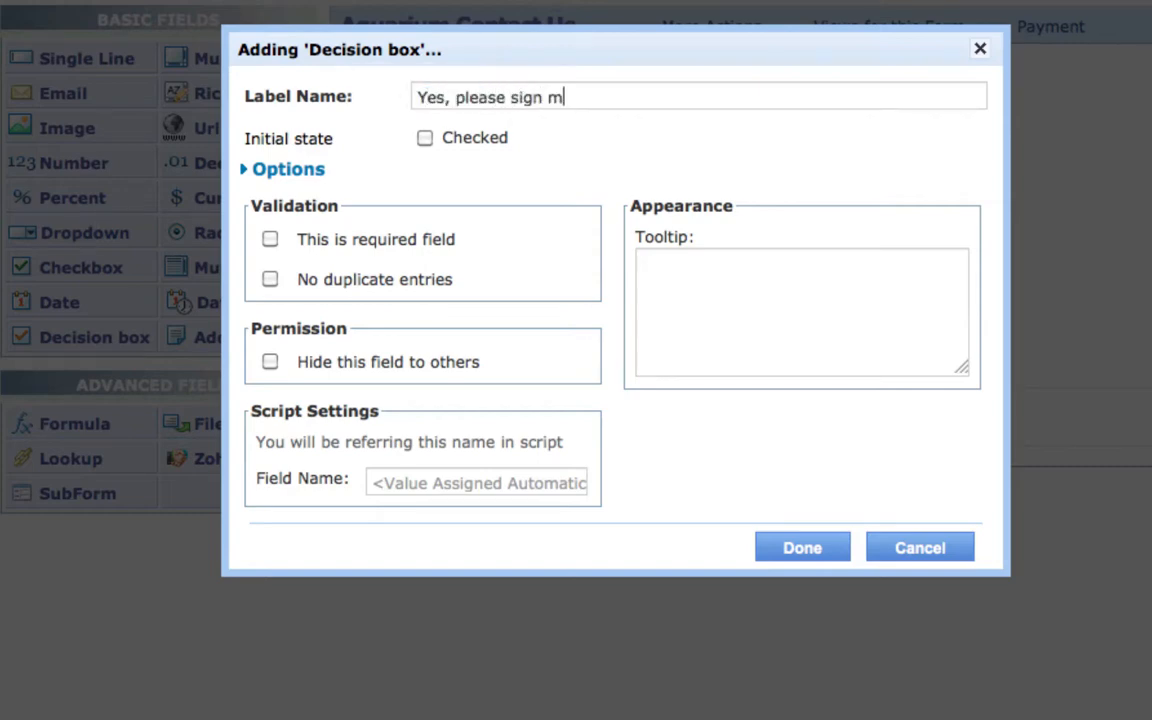
{"action": "type", "text": "e up for you"}
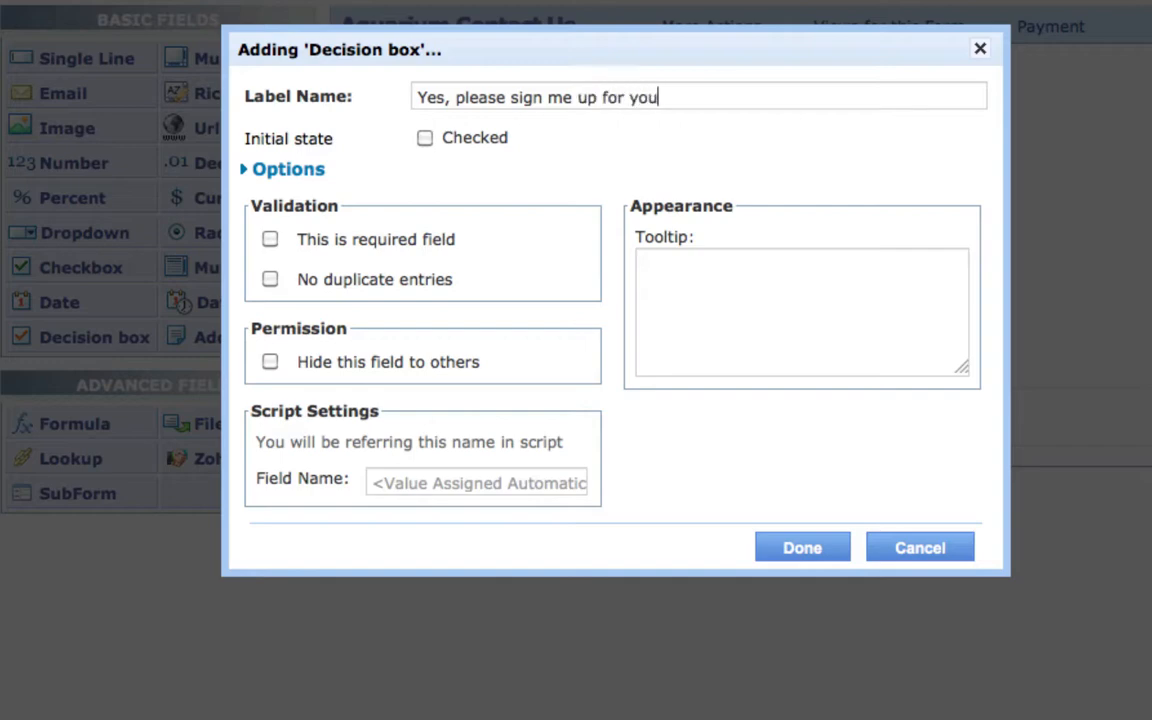
{"action": "type", "text": "r weekly new"}
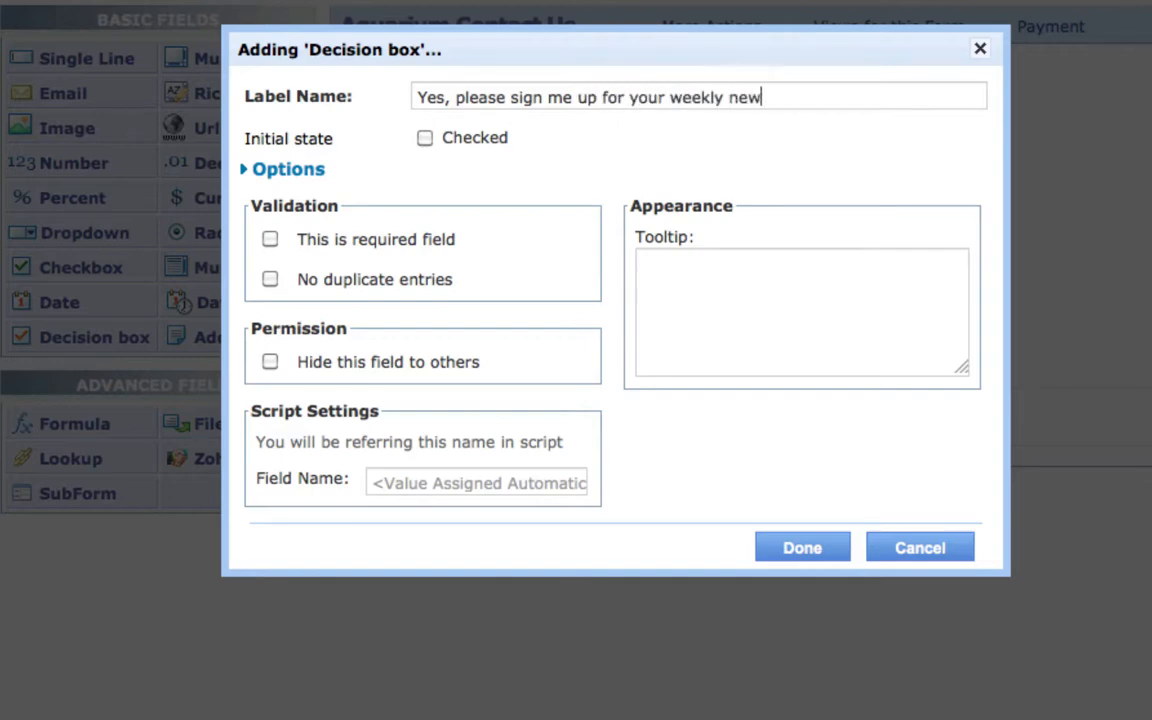
{"action": "type", "text": "sletter."}
{"action": "key", "text": "BackSpace"}
{"action": "type", "text": "(we"}
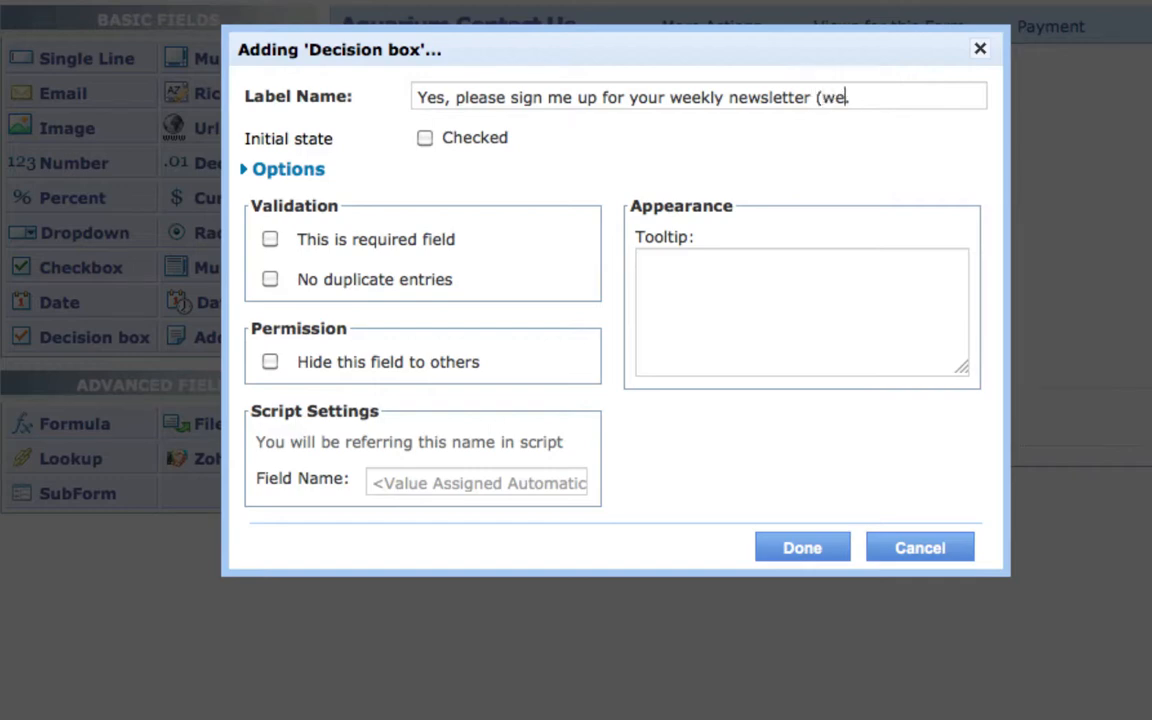
{"action": "type", "text": " do not SPAM "}
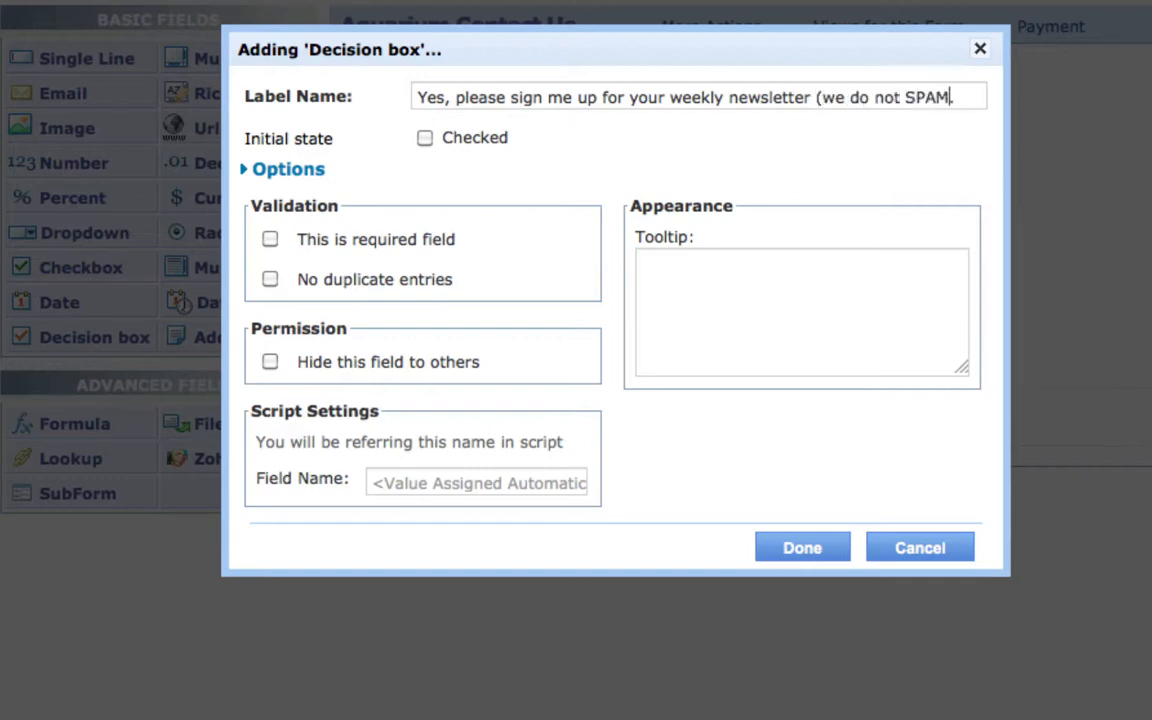
{"action": "type", "text": "you)"}
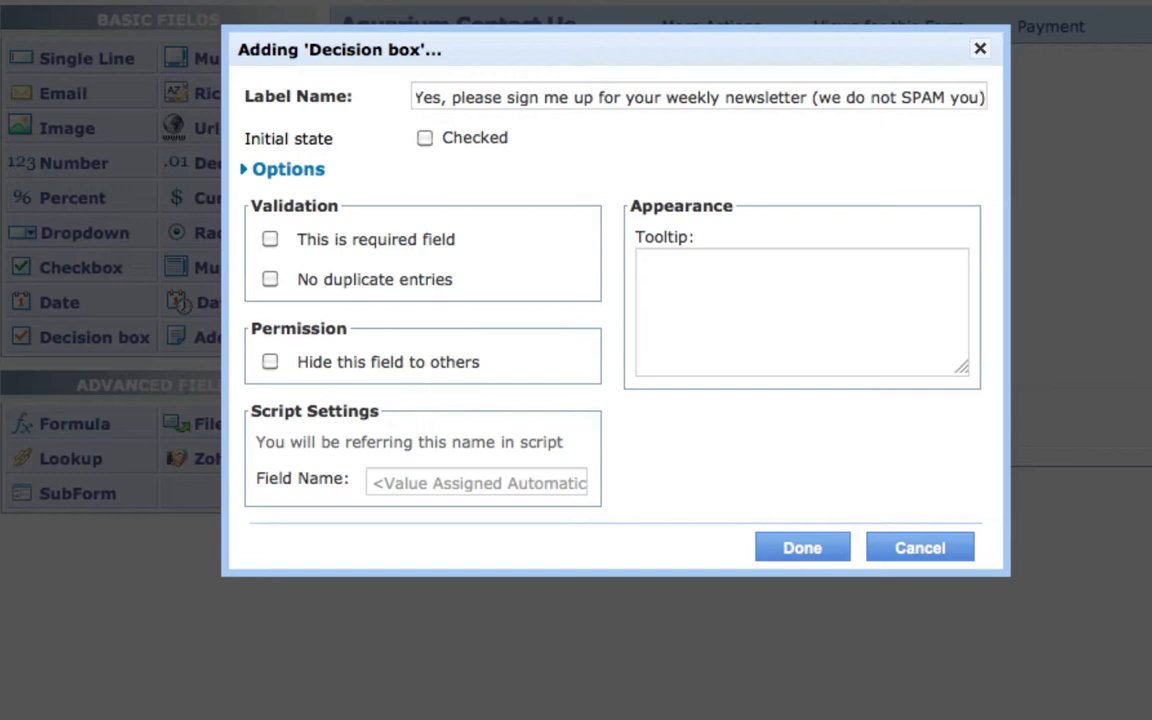
Replace "do" with "will" in the decision box label and add the field with its initial state checked
{"action": "double_click", "coordinate": [856, 106]}
{"action": "type", "text": "will"}
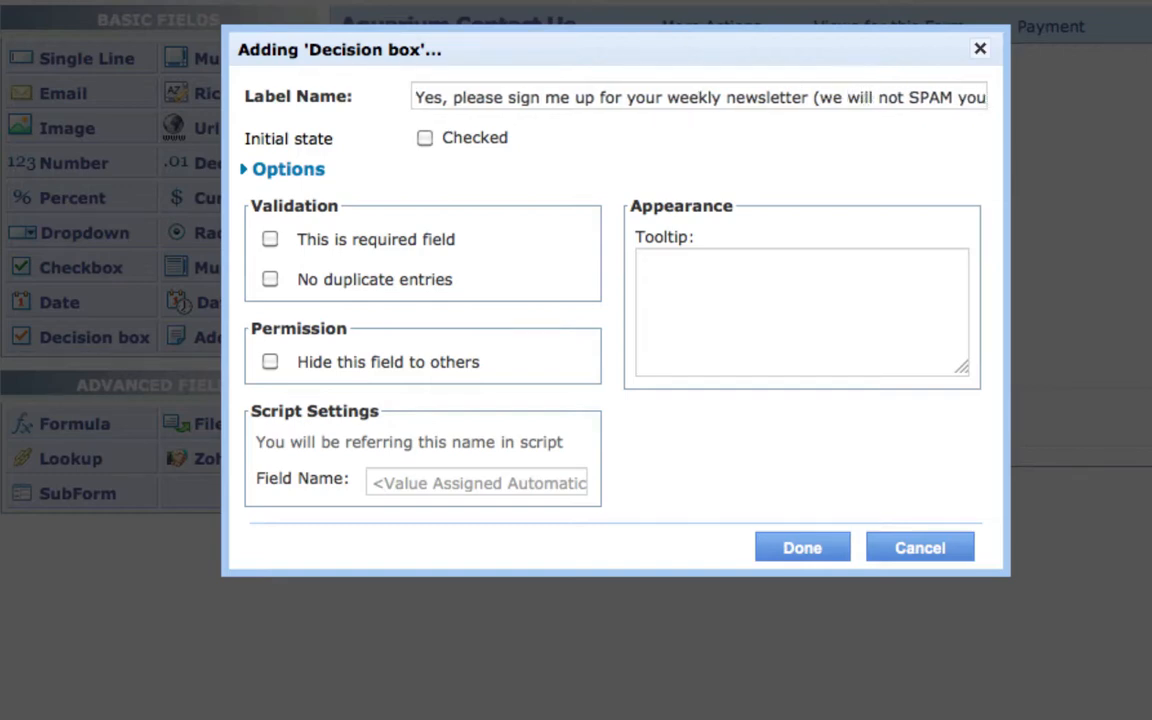
{"action": "left_click", "coordinate": [425, 139]}
{"action": "left_click", "coordinate": [838, 556]}
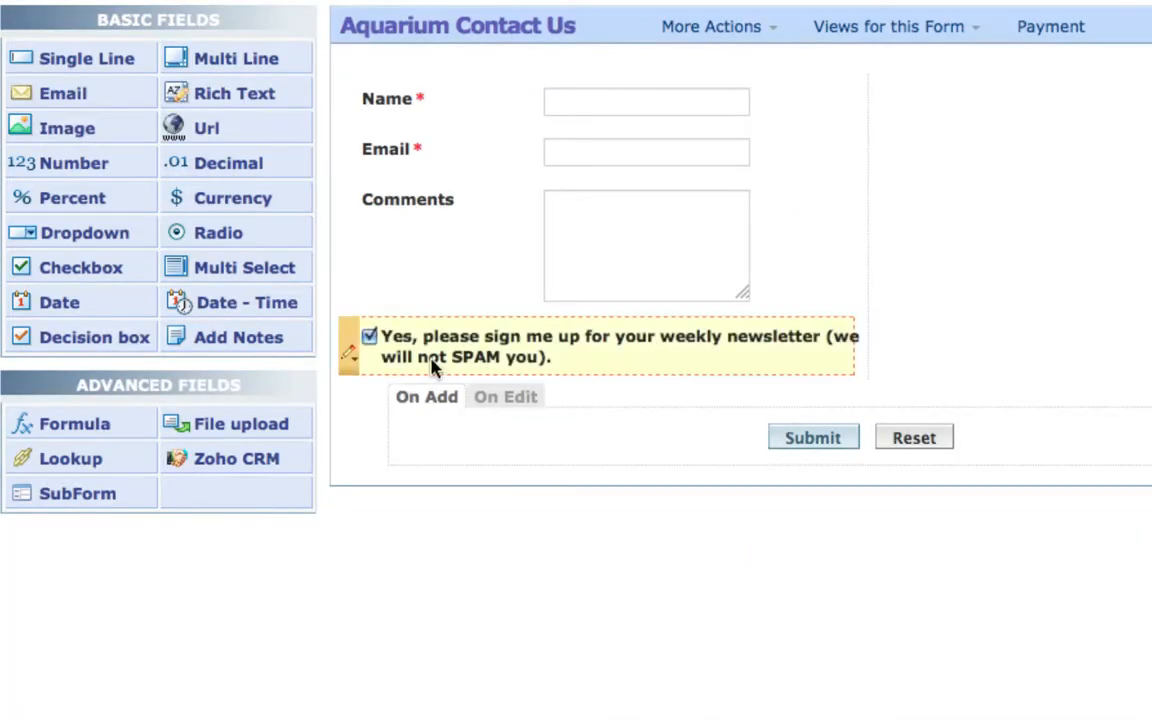
Edit the newsletter decision box field so that its initial state is unchecked, and save the change
{"action": "left_click", "coordinate": [352, 355]}
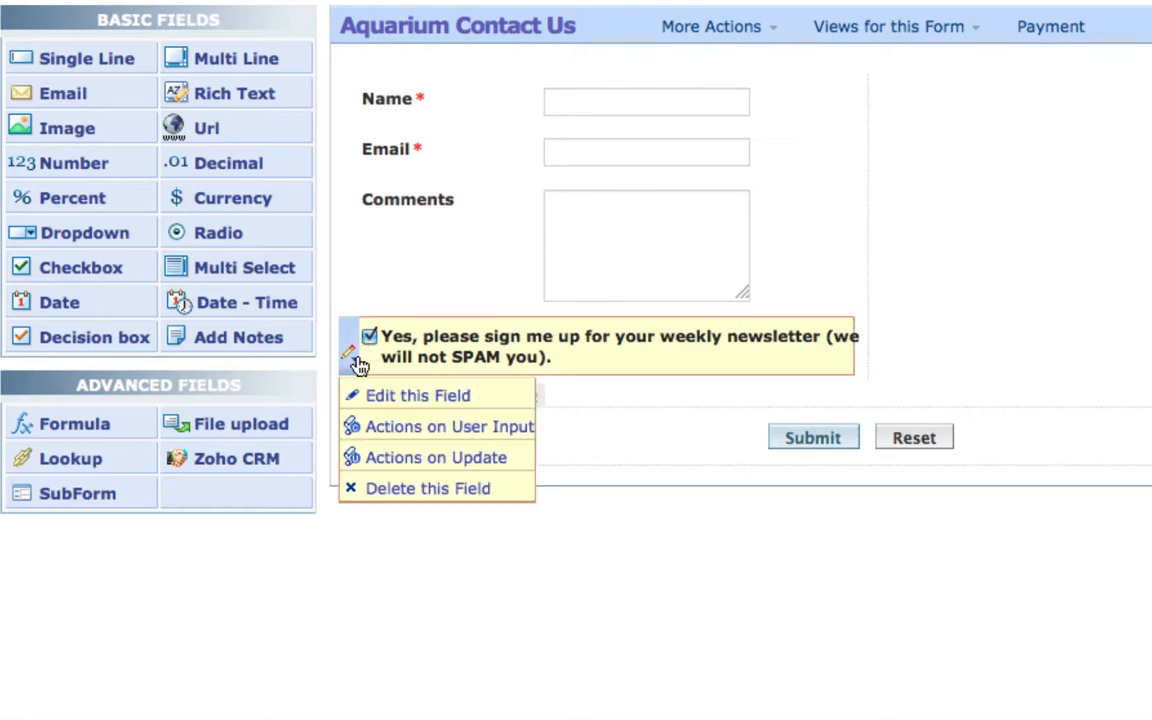
{"action": "left_click", "coordinate": [359, 405]}
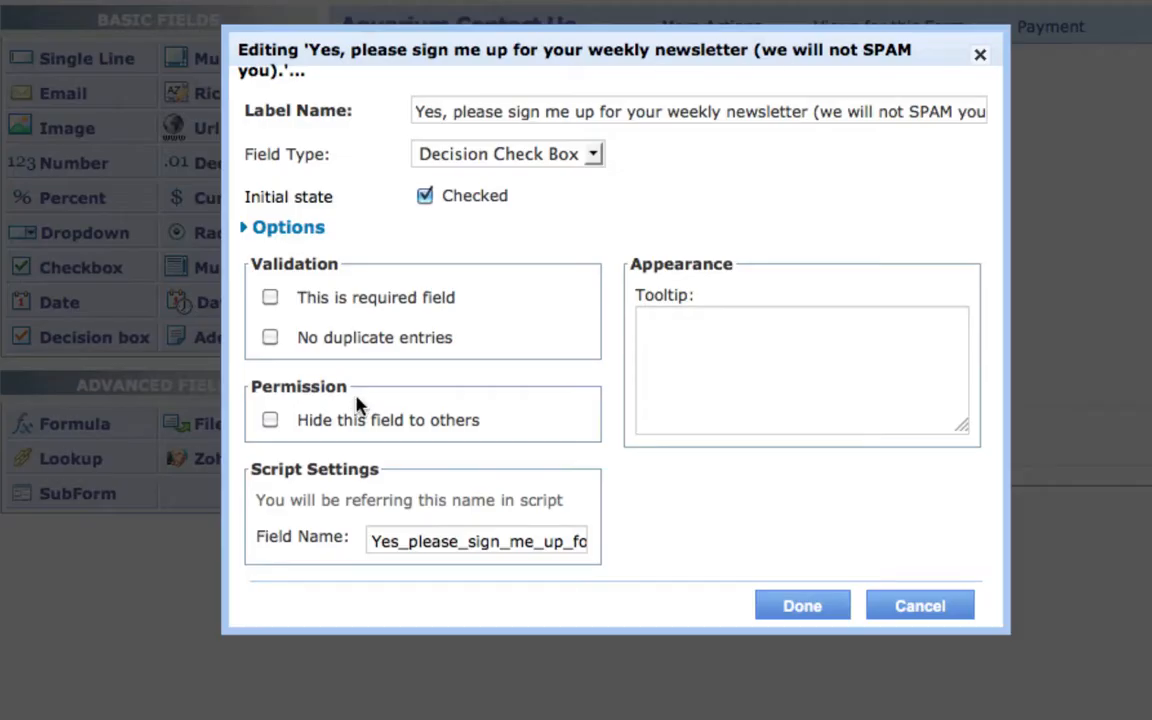
{"action": "left_click", "coordinate": [425, 196]}
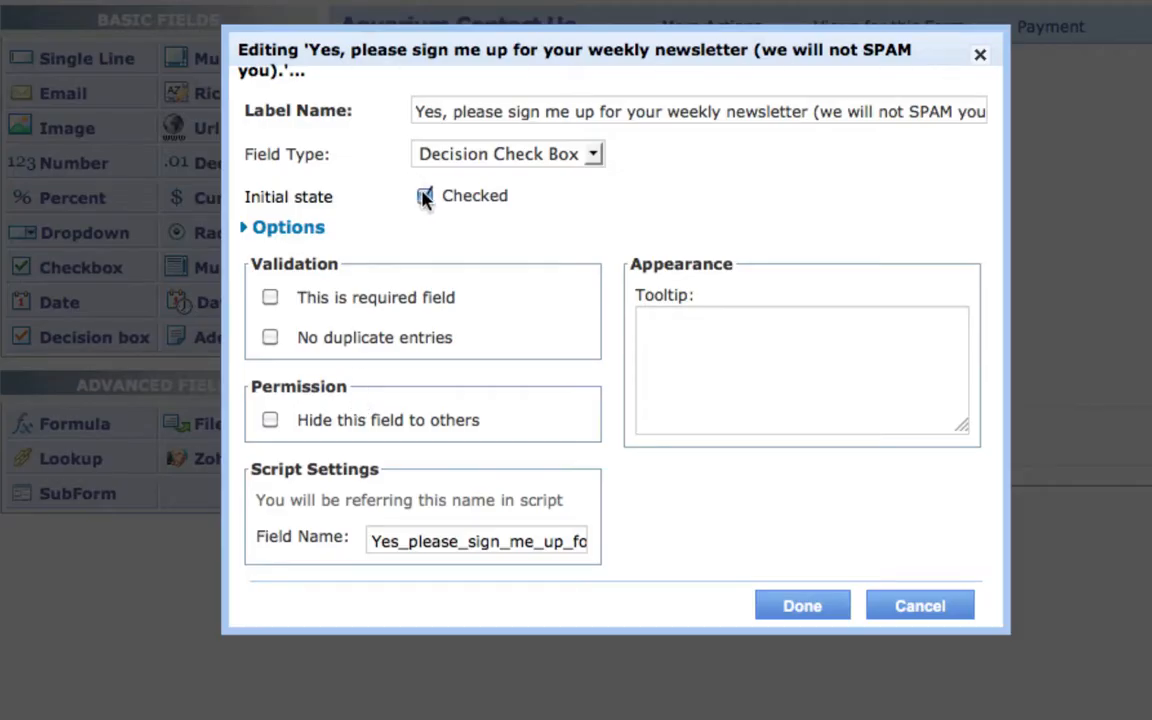
{"action": "left_click", "coordinate": [482, 158]}
{"action": "left_click", "coordinate": [681, 149]}
{"action": "left_click", "coordinate": [811, 602]}
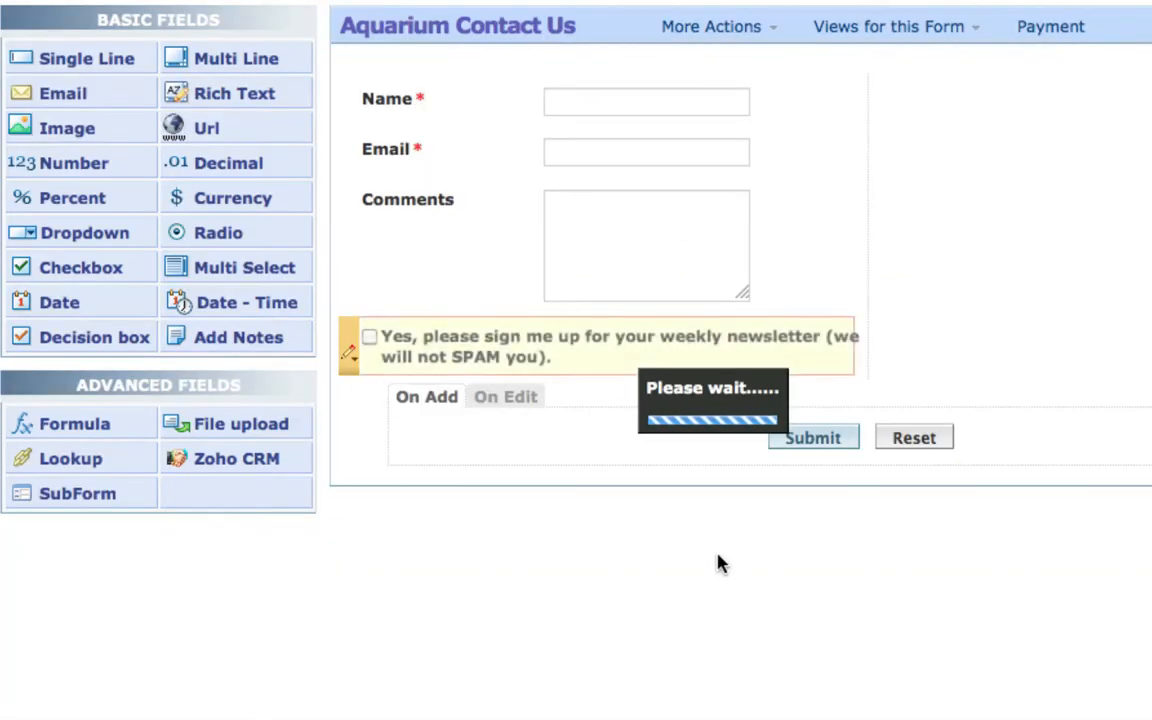